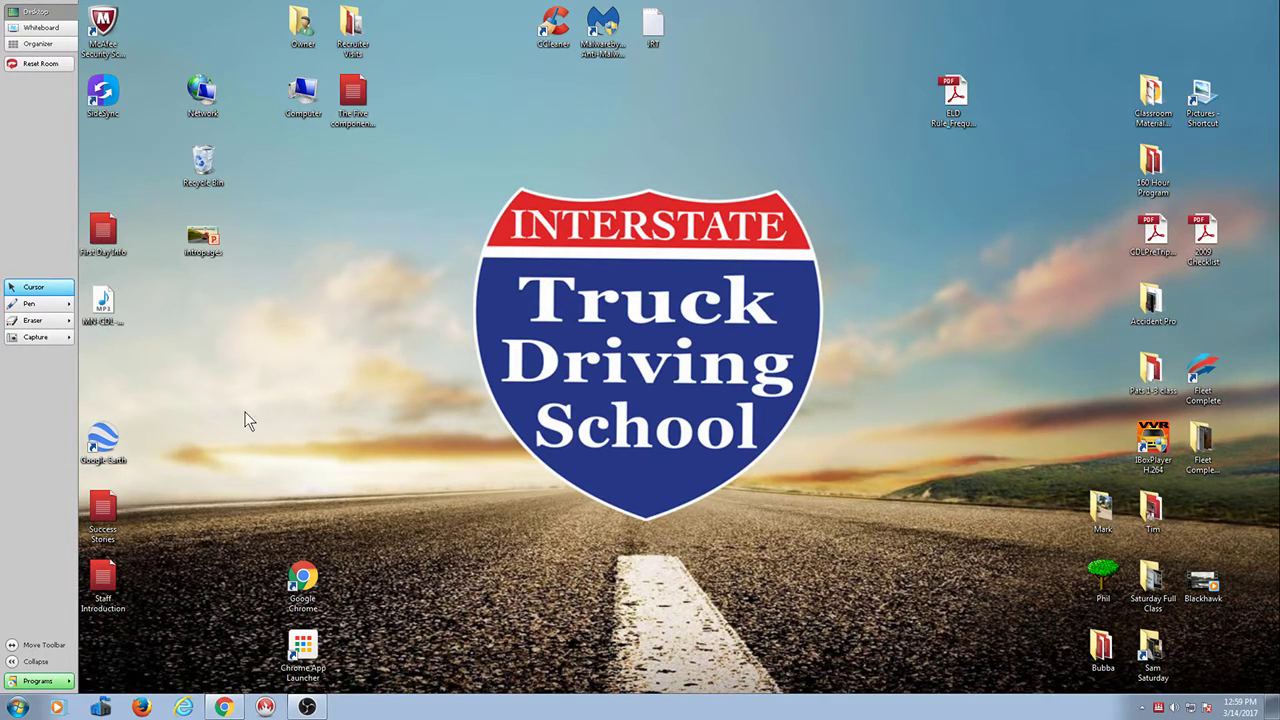
- Search the computer's programs and files for "movie", then dismiss the search
left_click(18, 706)
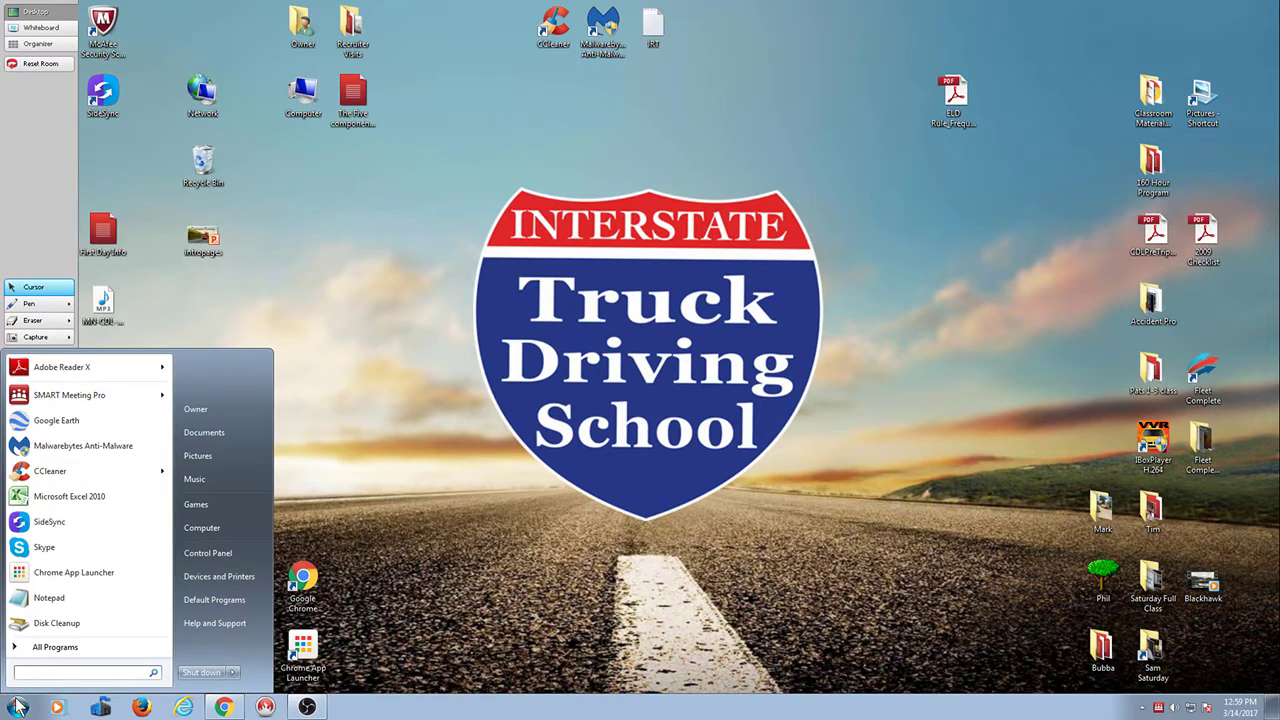
type("movue")
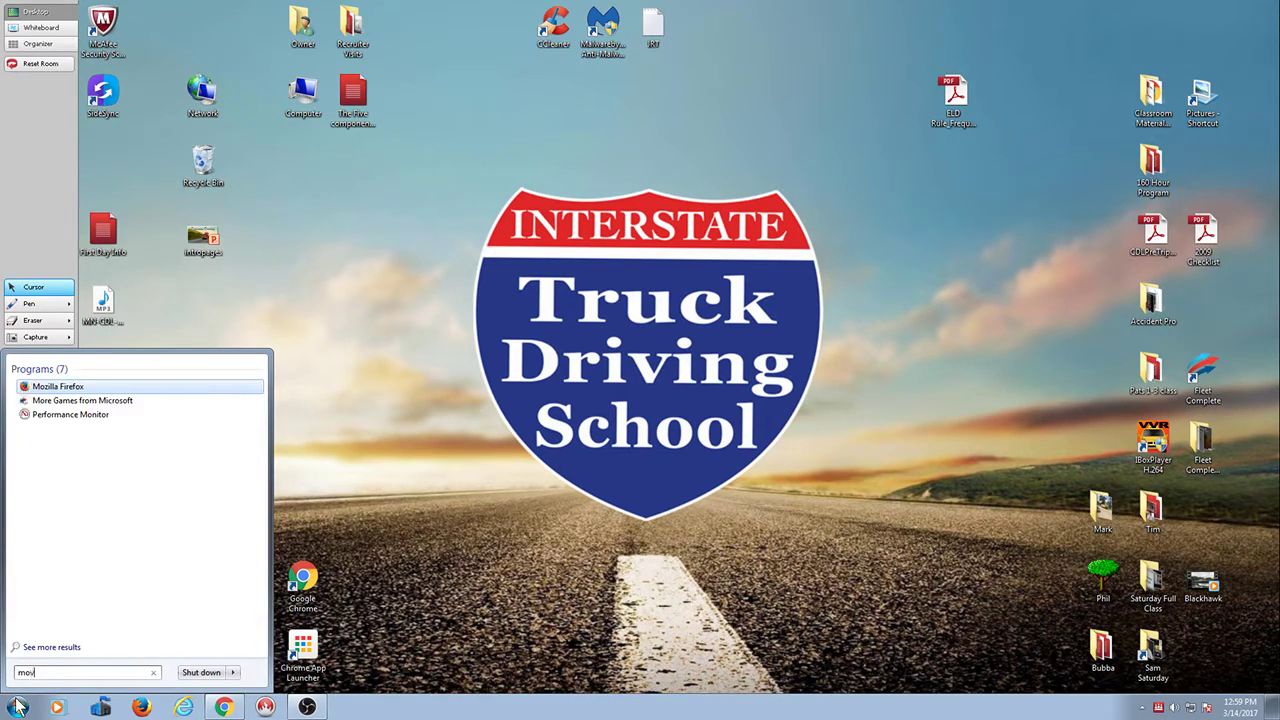
key("BackSpace")
key("BackSpace")
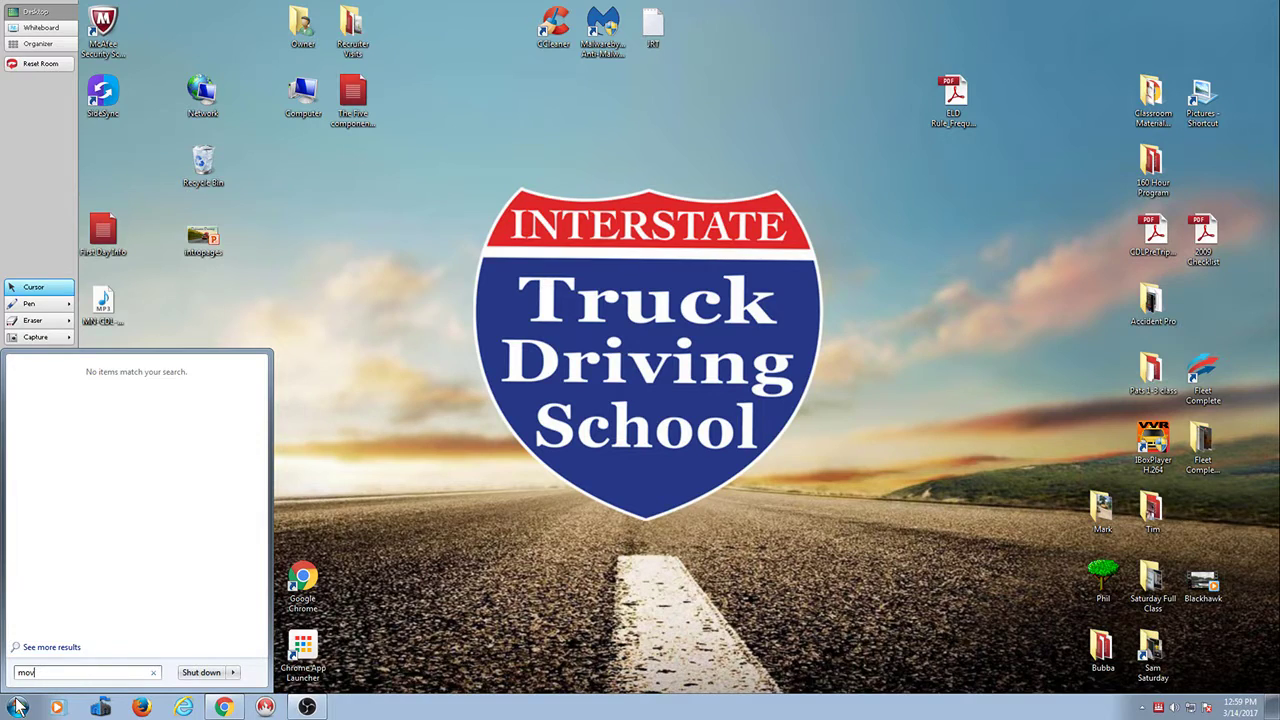
type("ie")
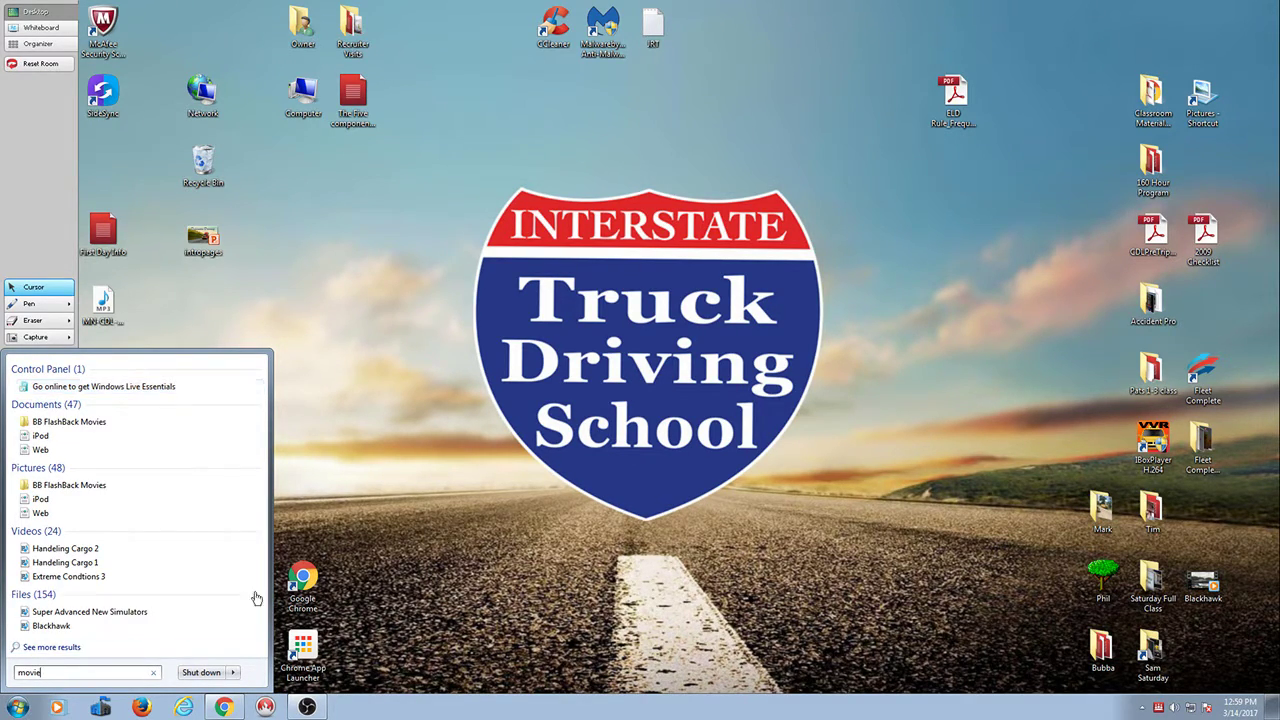
left_click(403, 511)
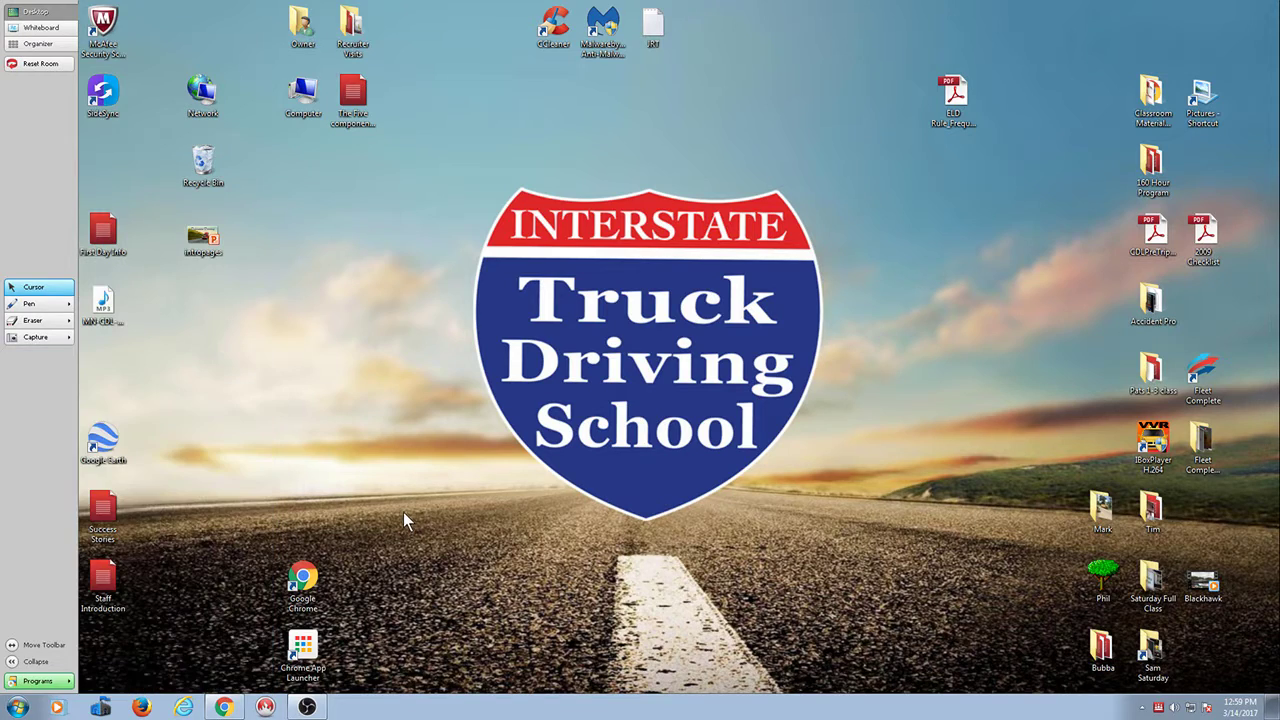
- Switch to OBS Studio and raise the Mic/Aux volume to -9.7 dB in the mixer
left_click(308, 707)
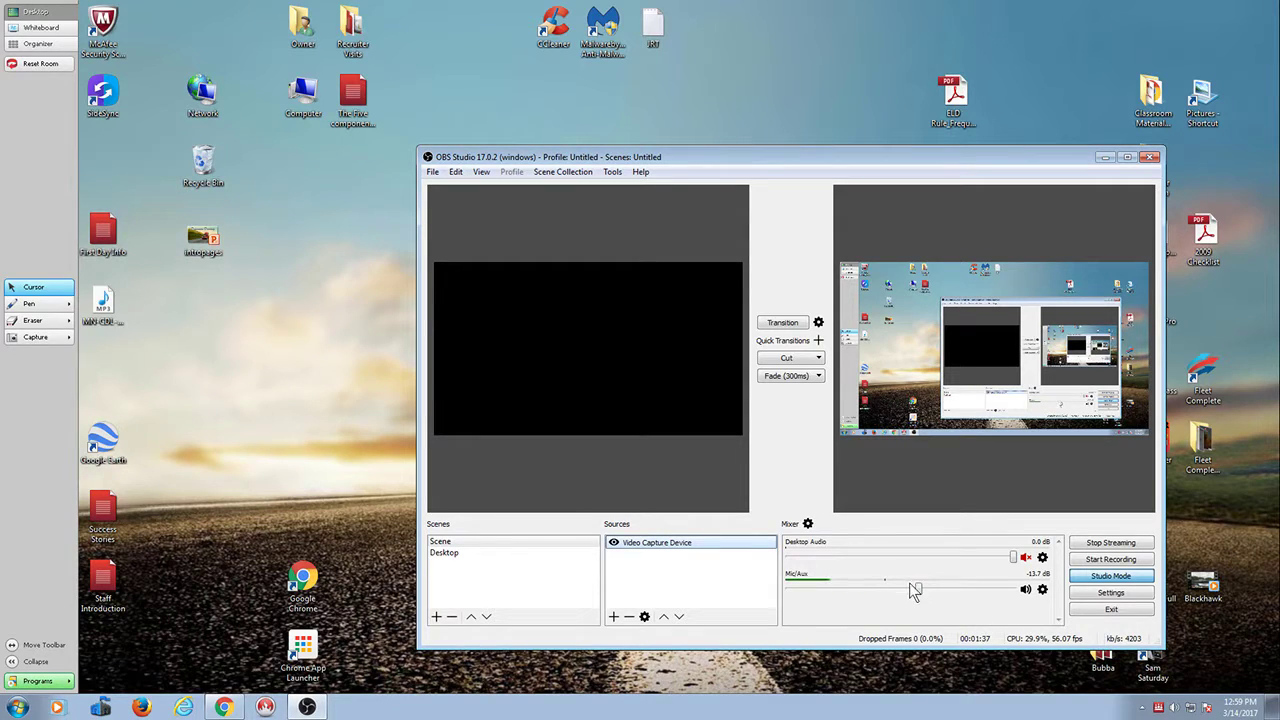
left_click_drag(918, 590, 946, 593)
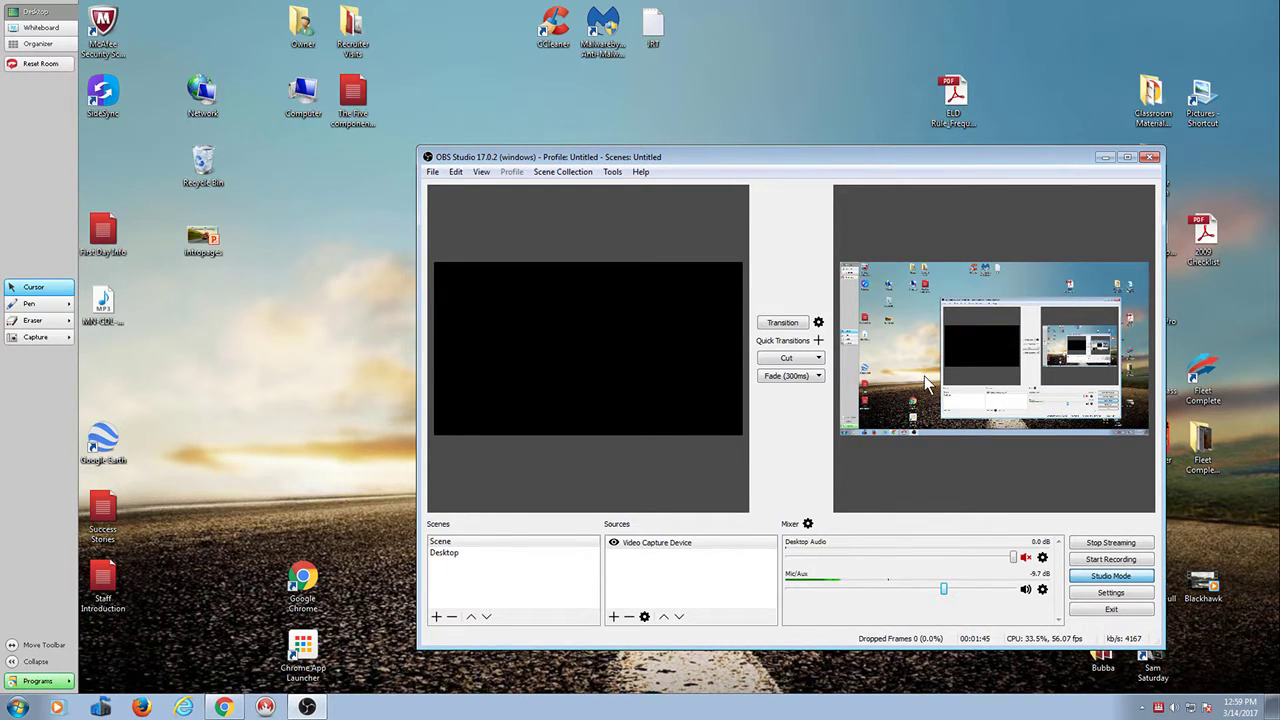
- Check the general and hardware properties of the Logitech HD Pro Webcam C920 in Devices and Printers
left_click(12, 709)
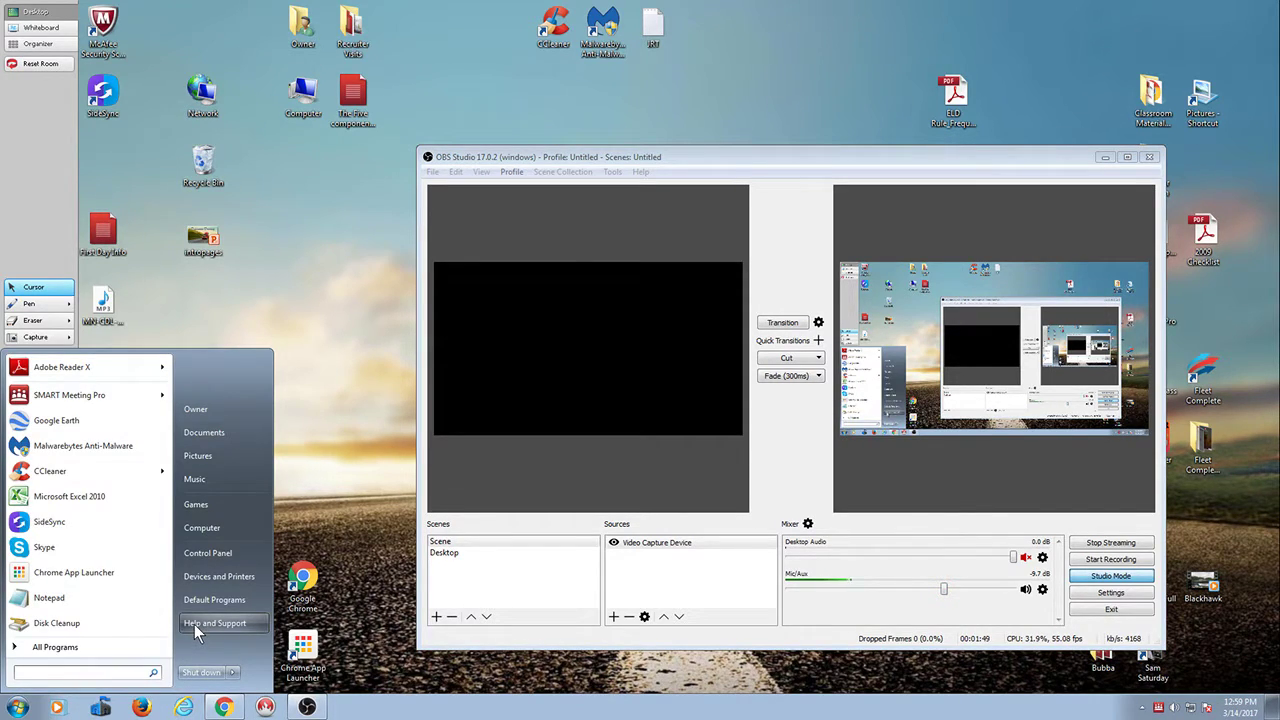
left_click(219, 576)
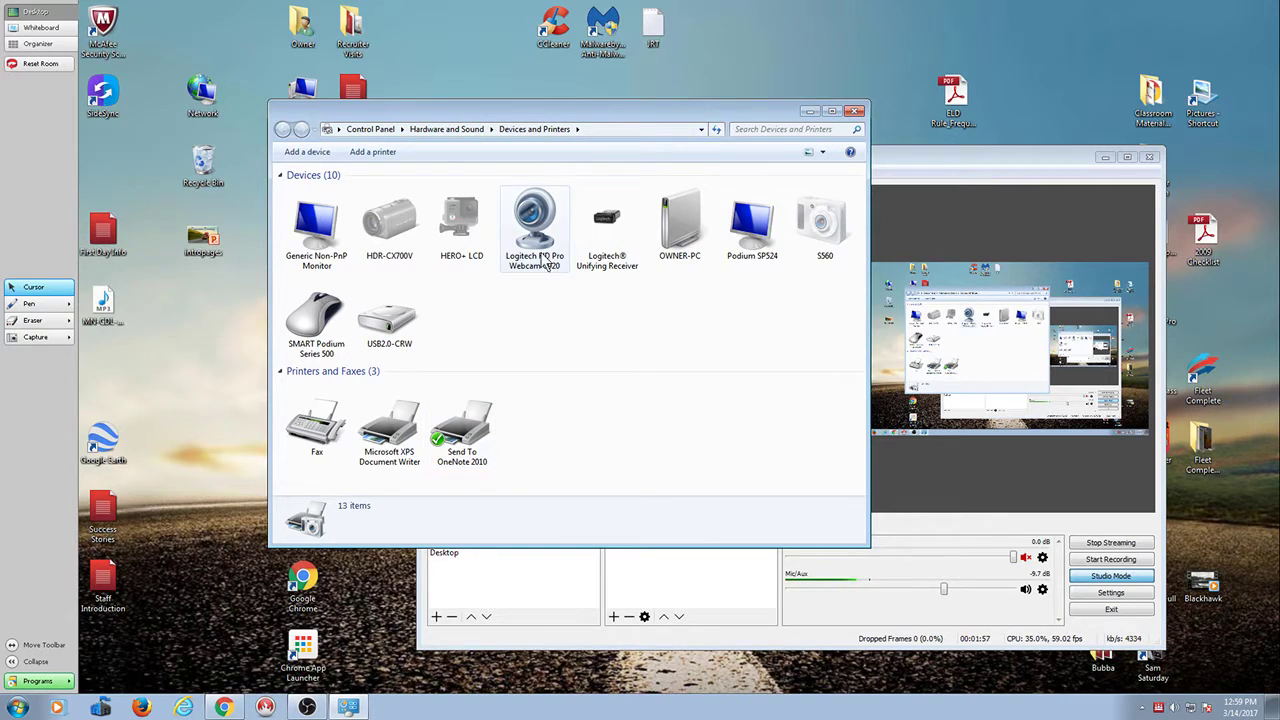
left_click(545, 262)
double_click(543, 262)
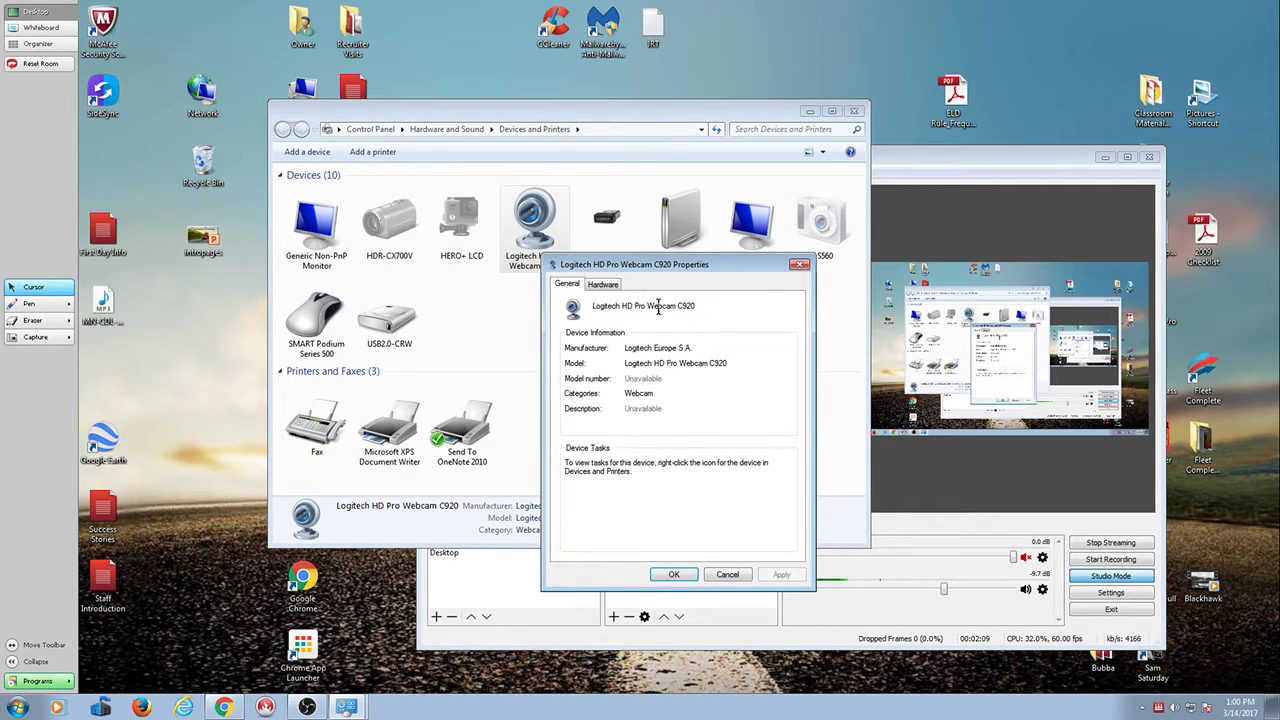
left_click(606, 285)
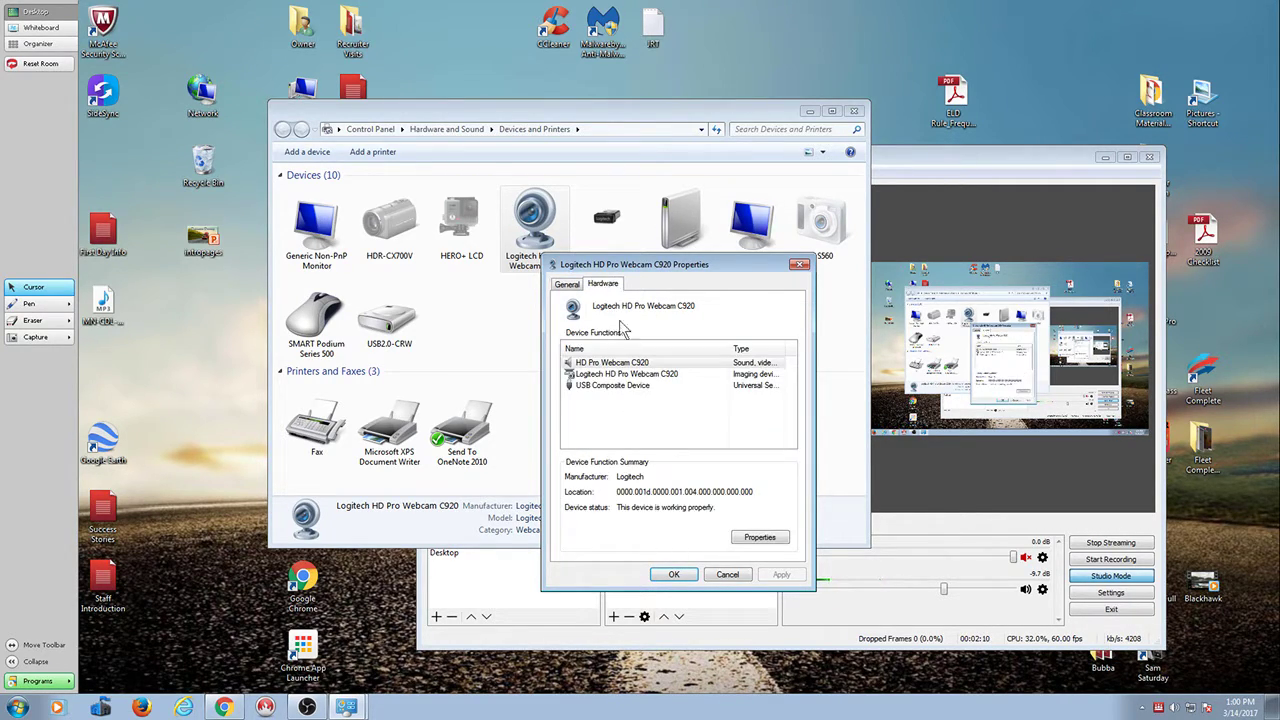
left_click(628, 375)
left_click(669, 573)
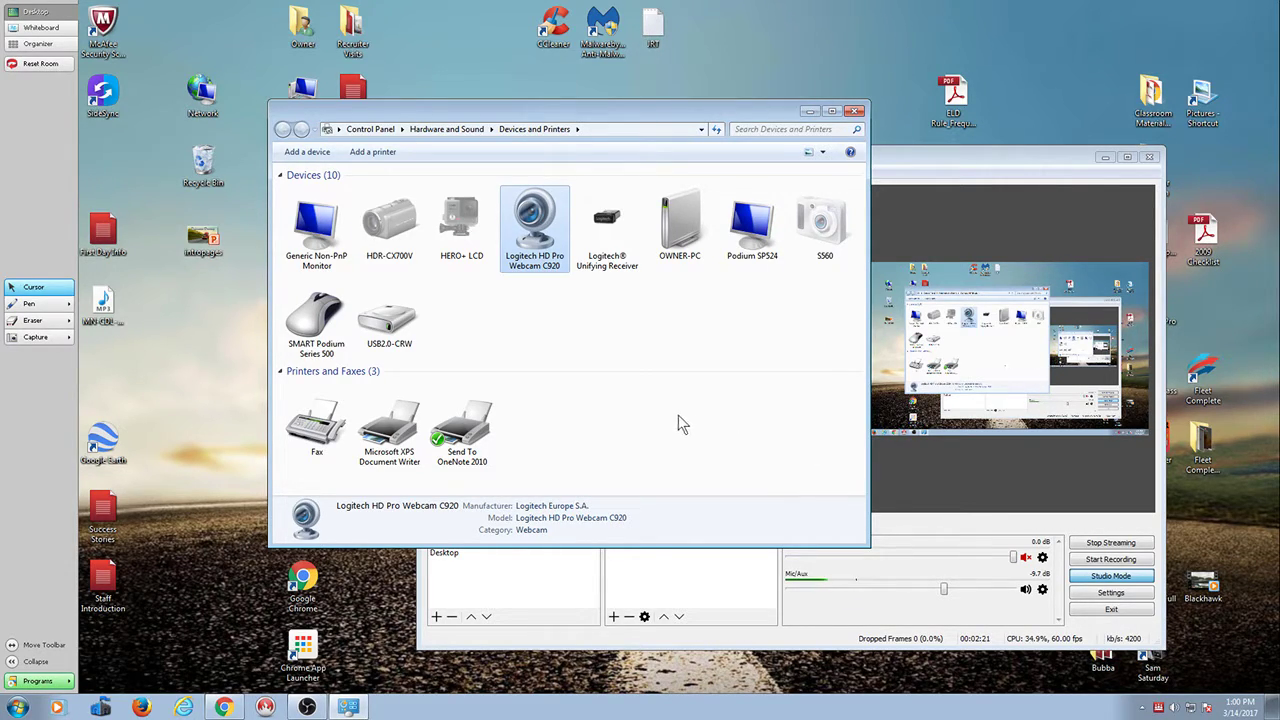
left_click(855, 110)
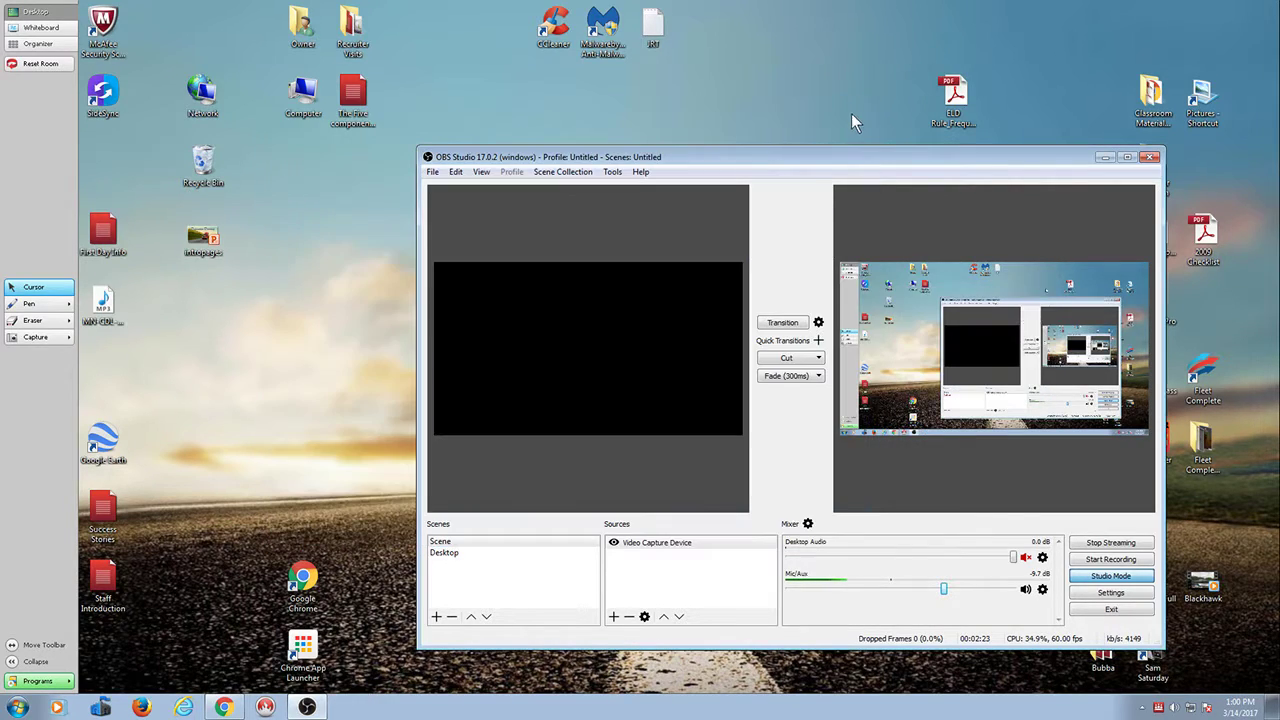
left_click(668, 542)
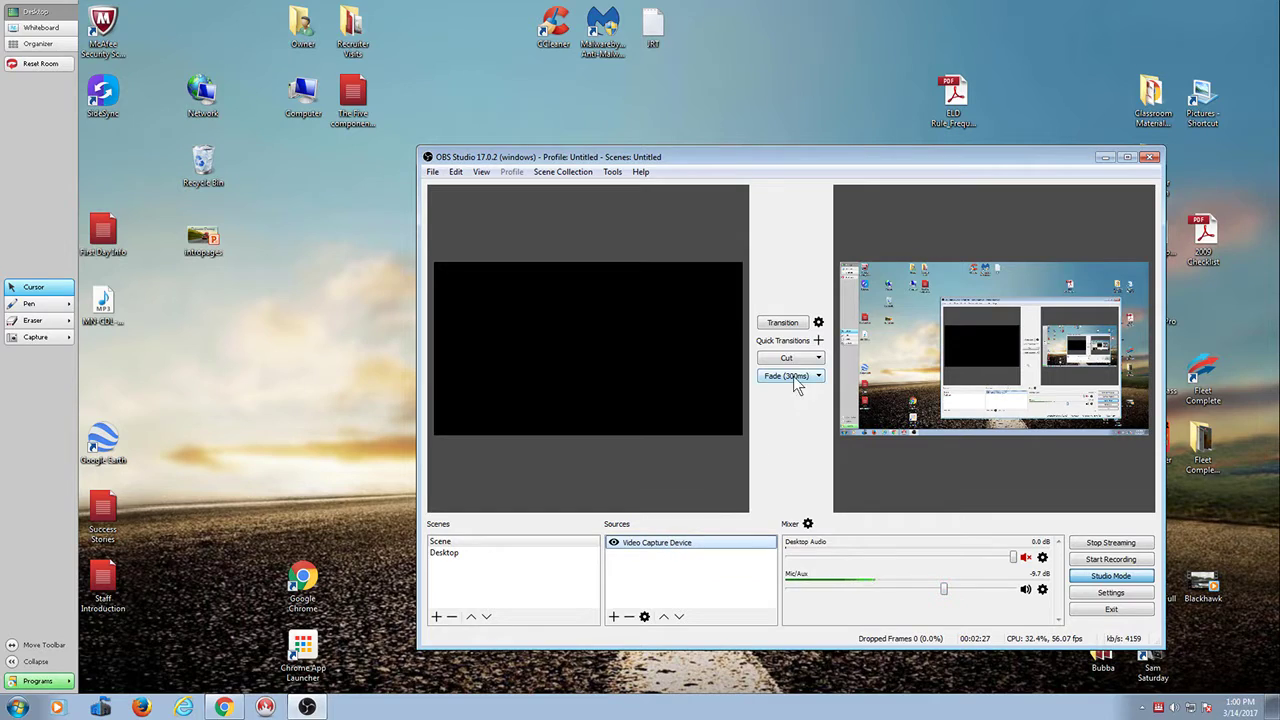
left_click(614, 617)
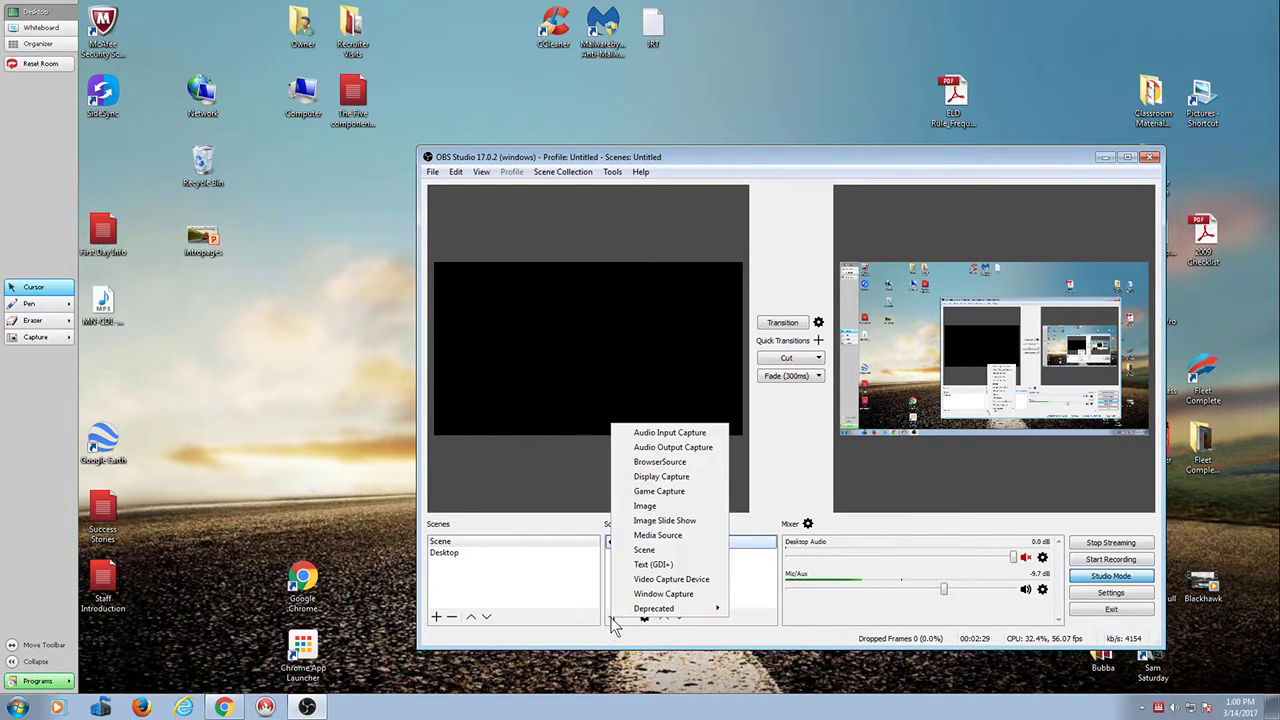
left_click(652, 580)
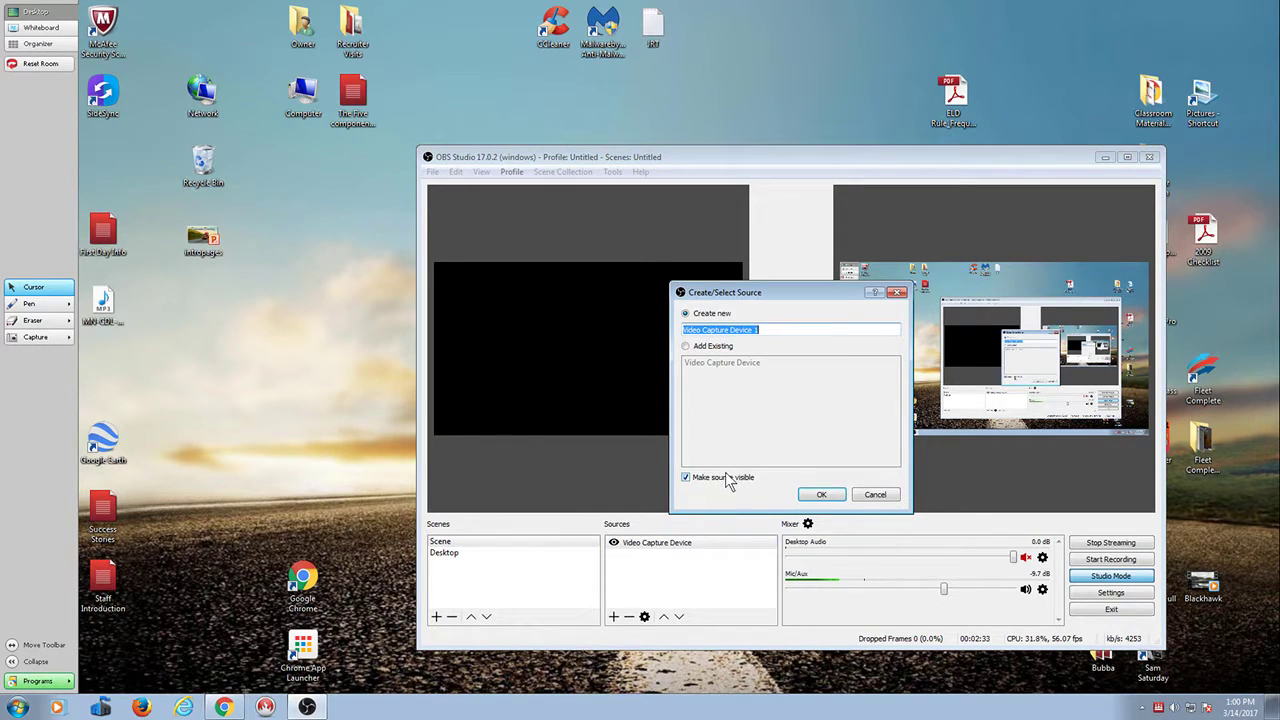
left_click(875, 495)
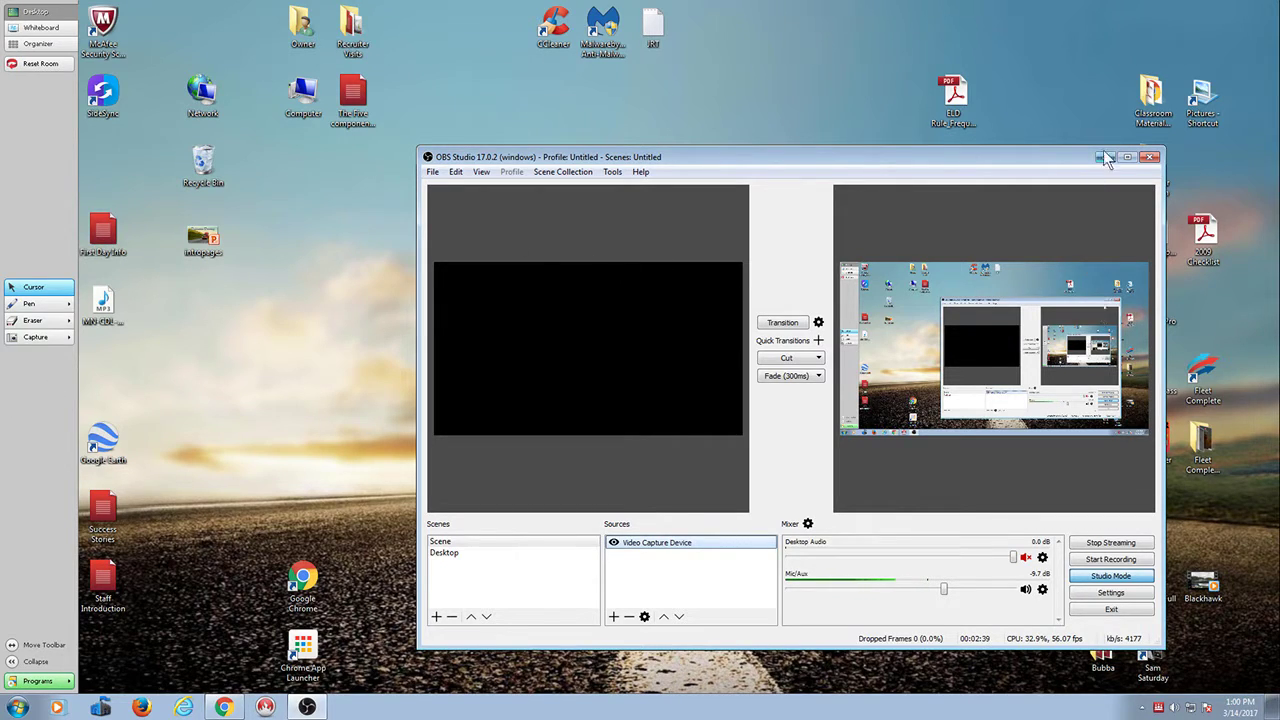
- Close OBS Studio
left_click(1150, 157)
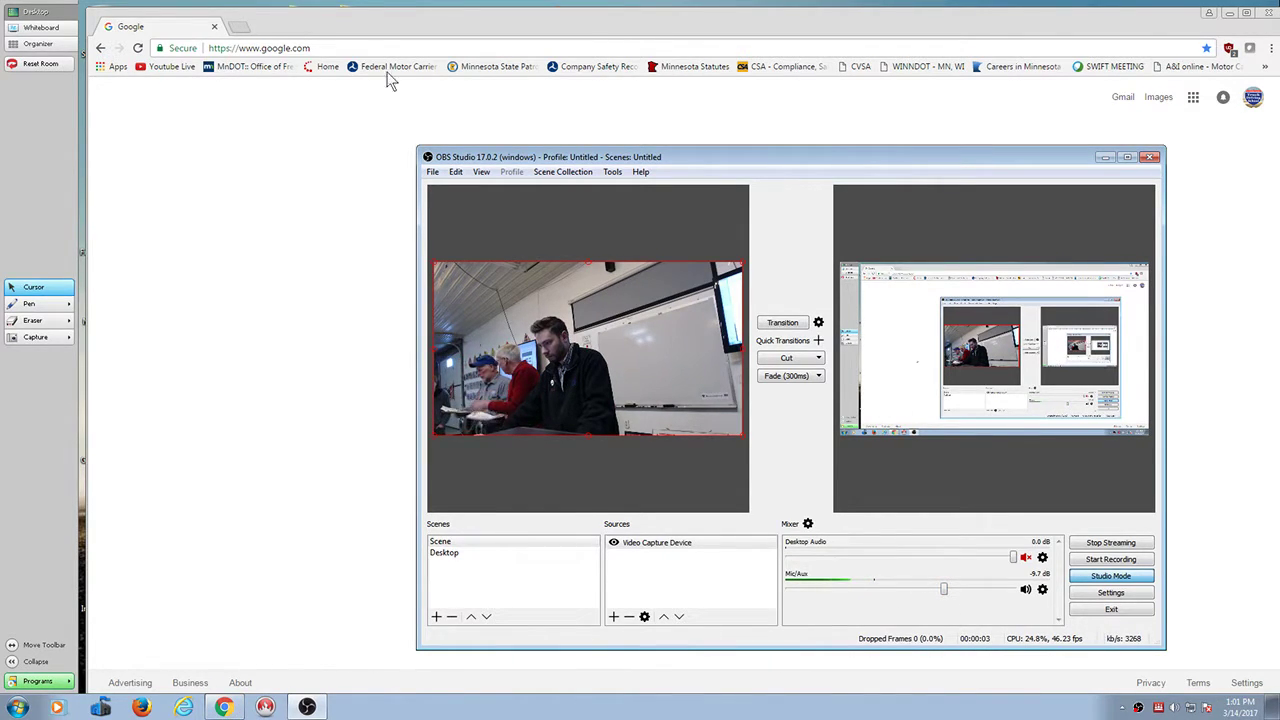
- Open the YouTube Live dashboard and replace the stream description with "Welcome to our Permit Prep. class!"
left_click(188, 68)
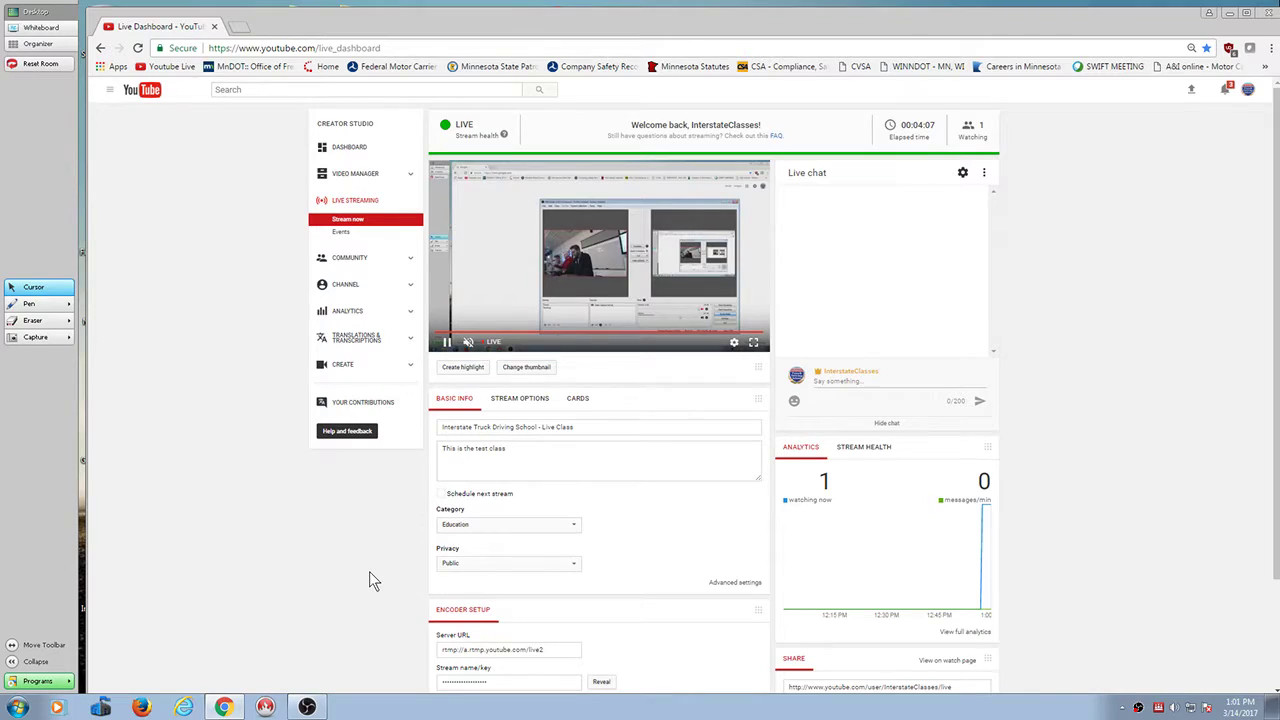
scroll(369, 578, "down", 1)
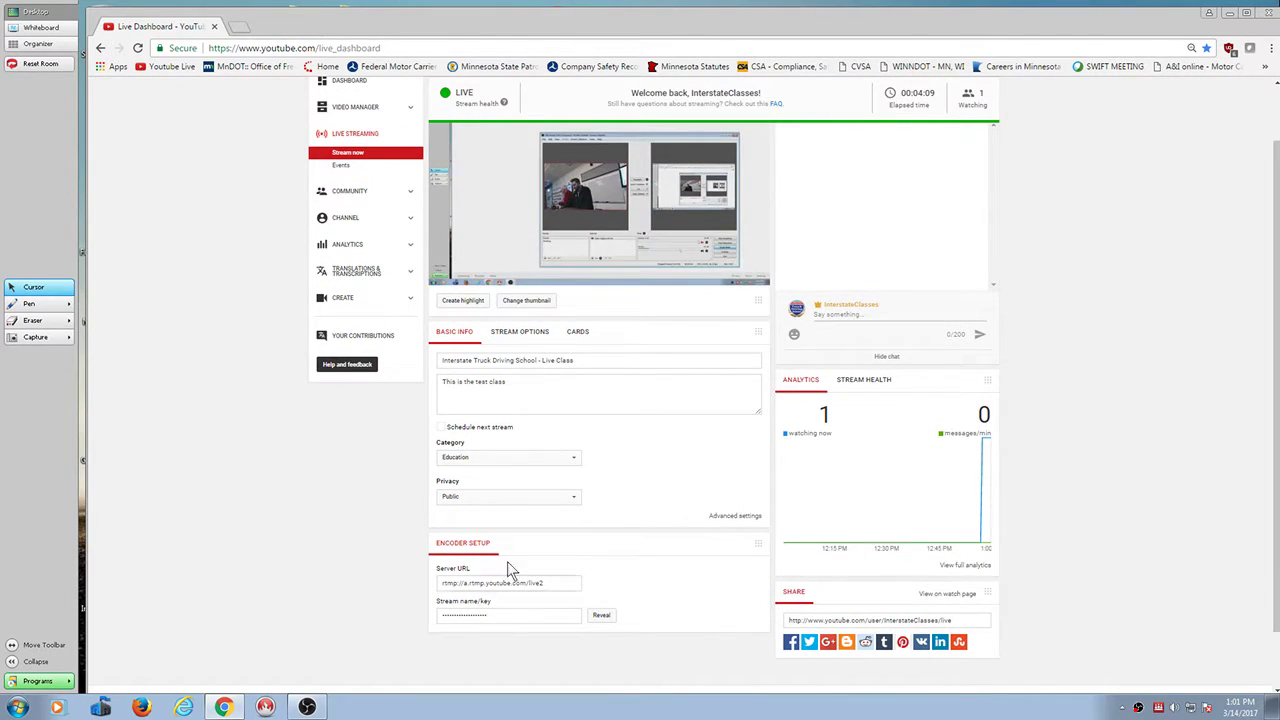
left_click(503, 381)
left_click_drag(503, 381, 438, 386)
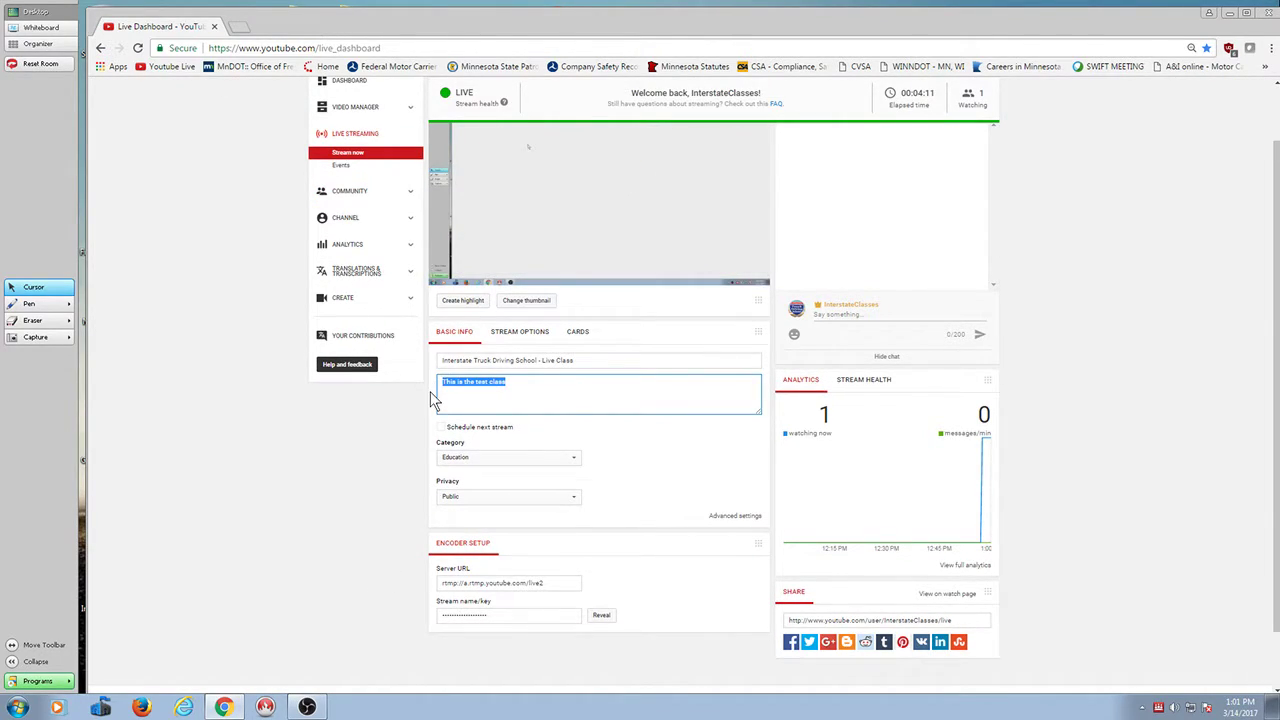
type("Welcome t")
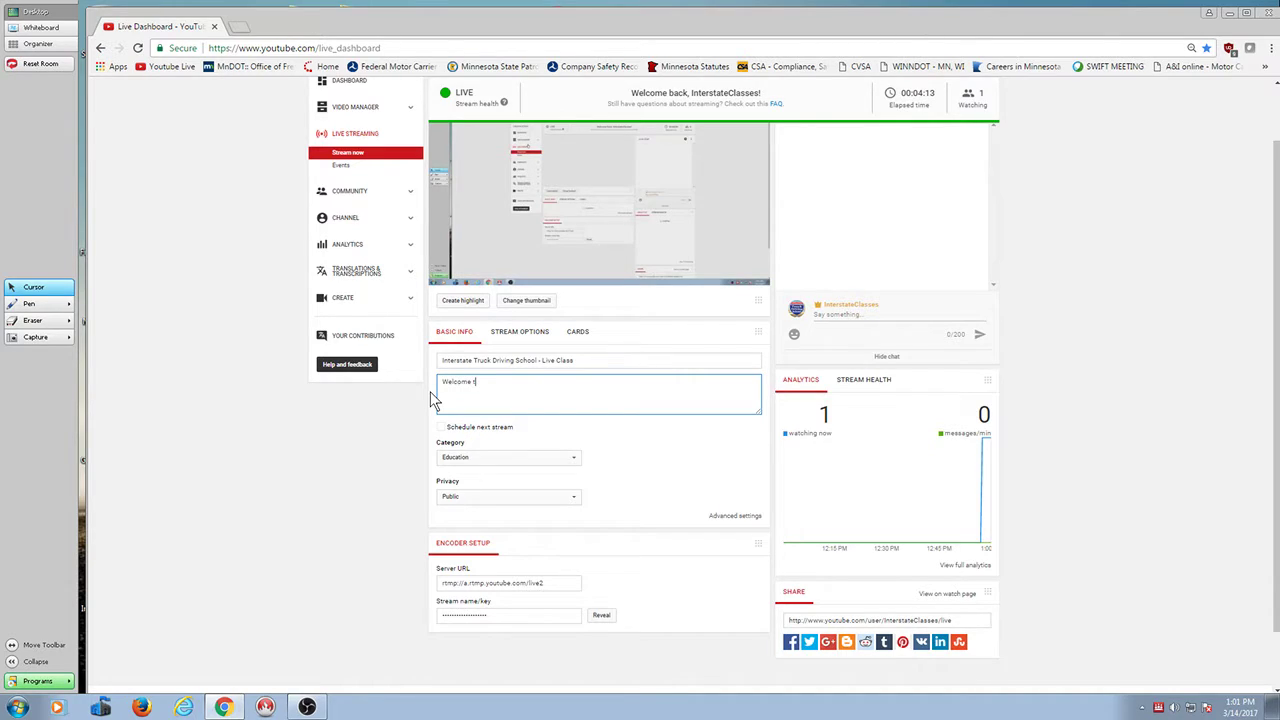
type("o our Pr")
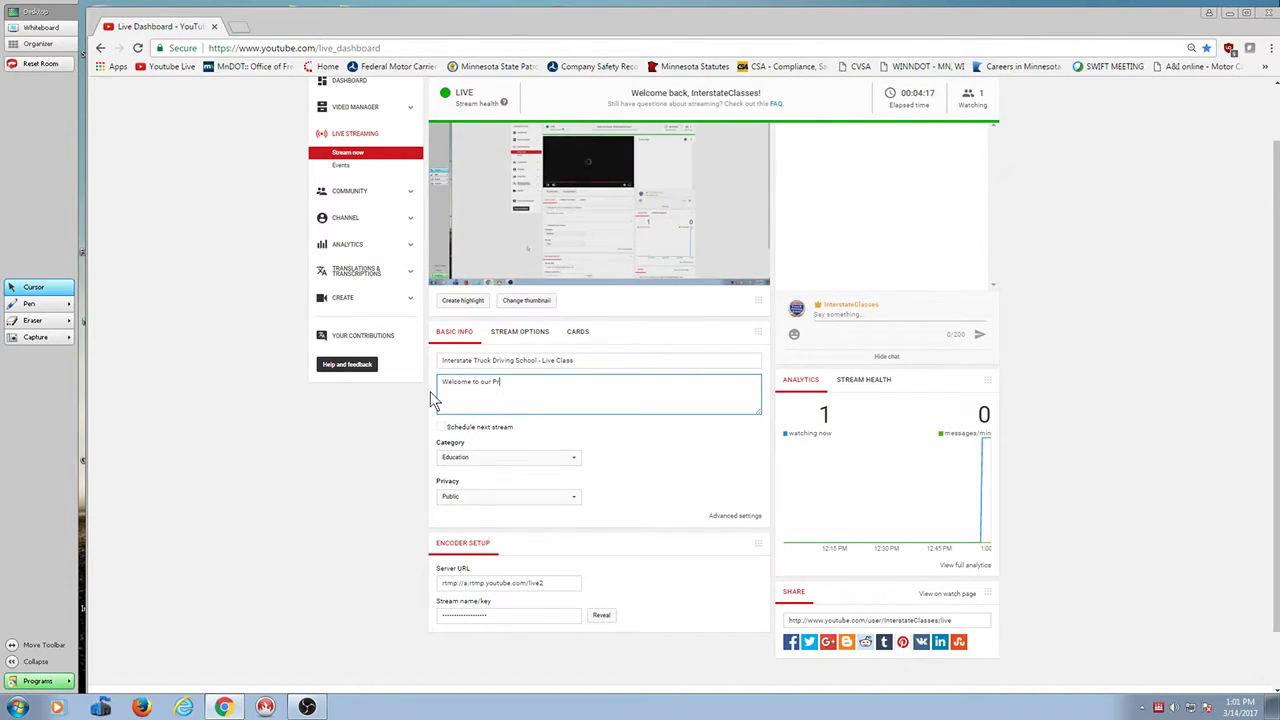
type("emit mit P")
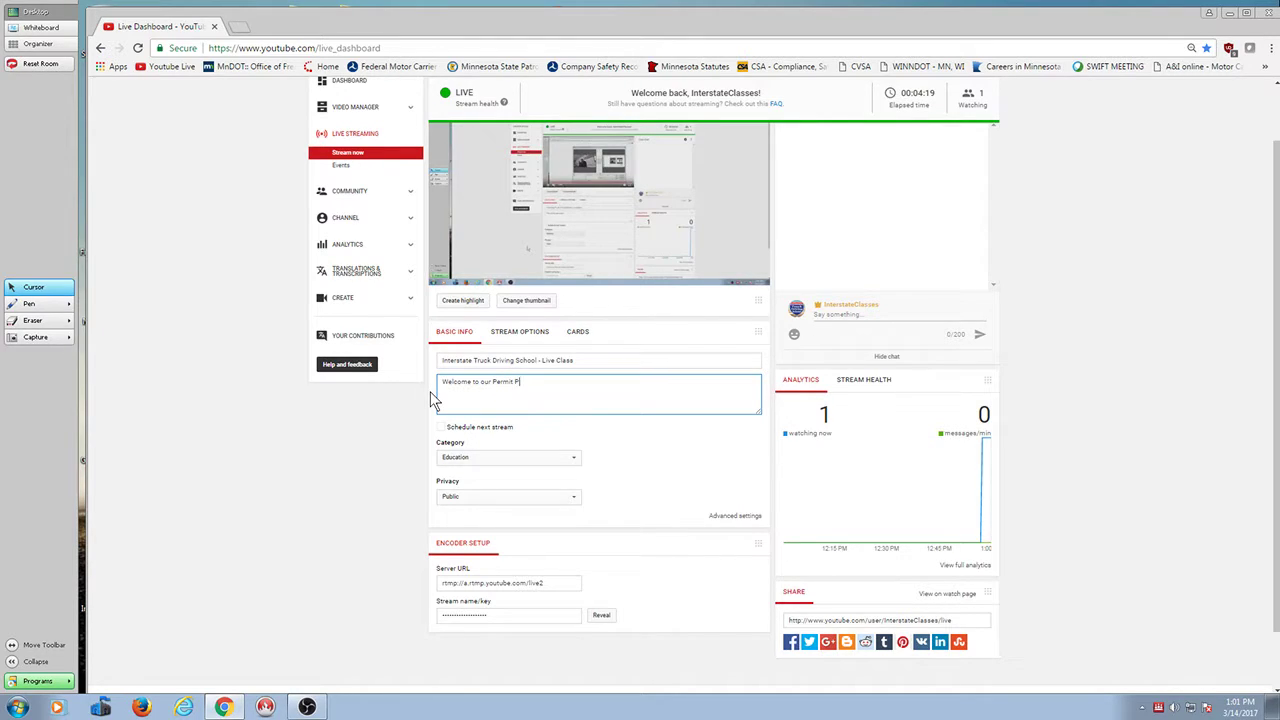
type("rep. class")
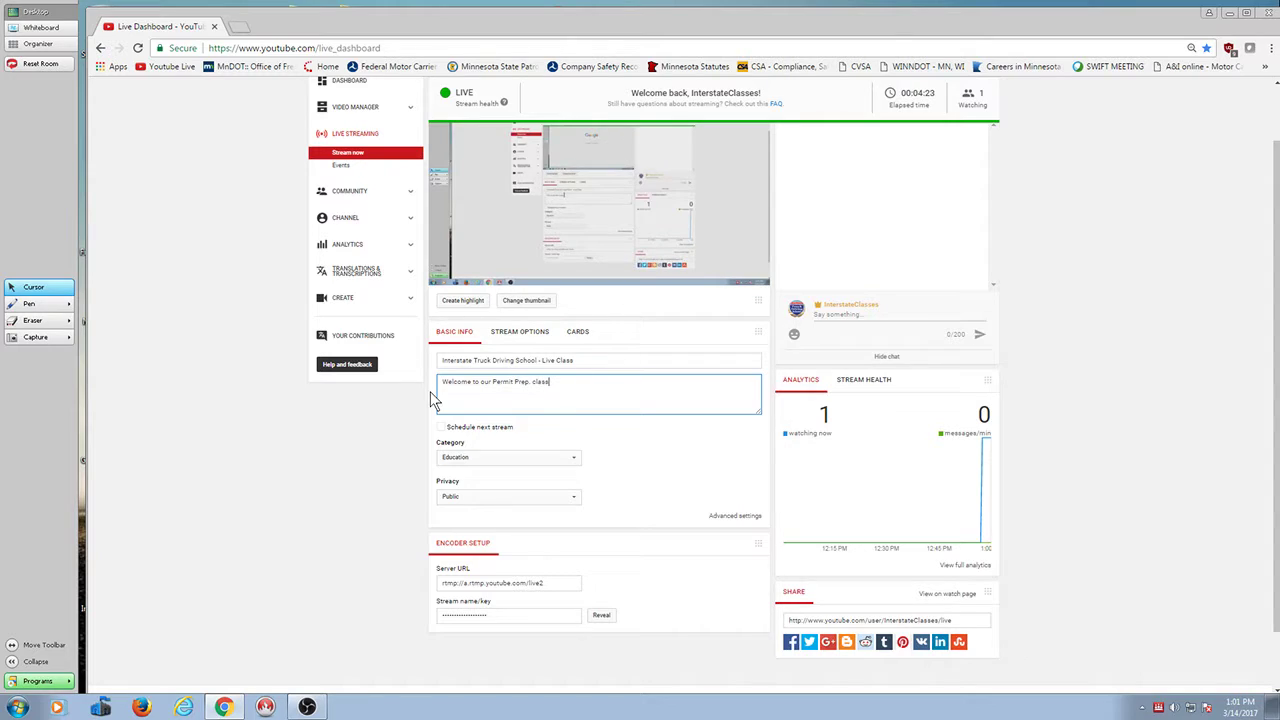
type("!")
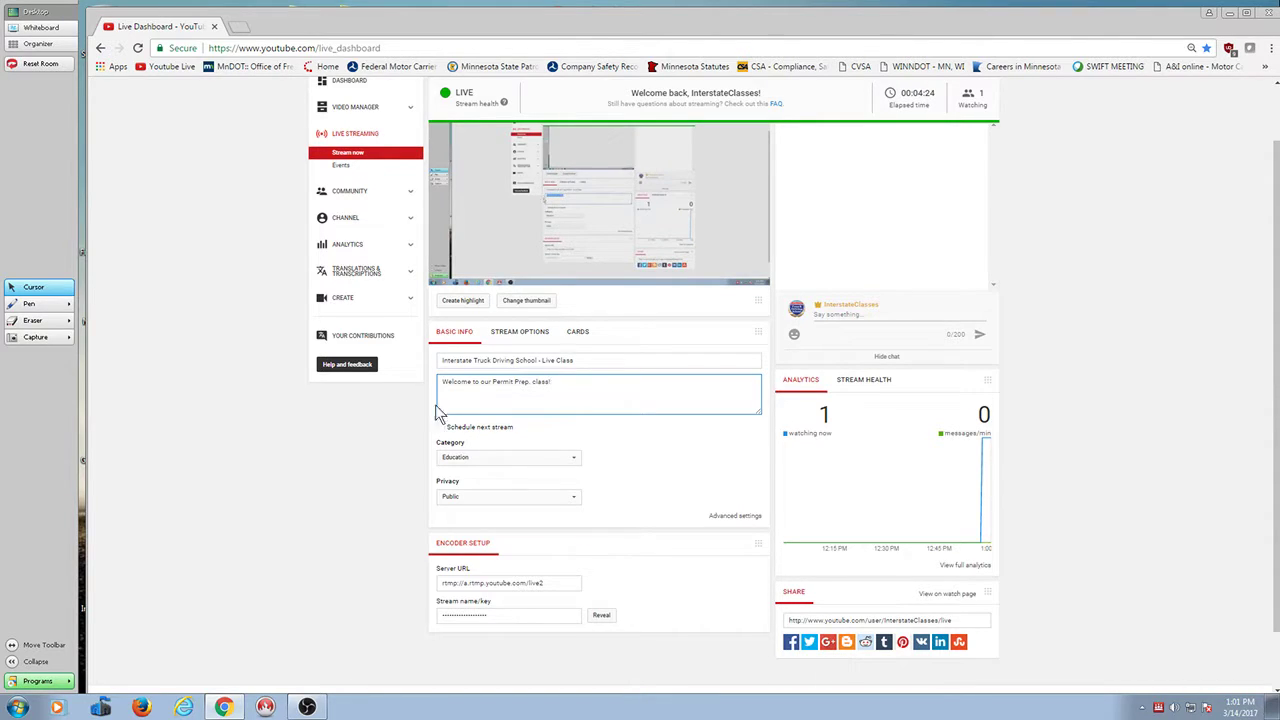
- Copy the Server URL from the live stream's encoder setup
left_click(546, 583)
key("ctrl+c")
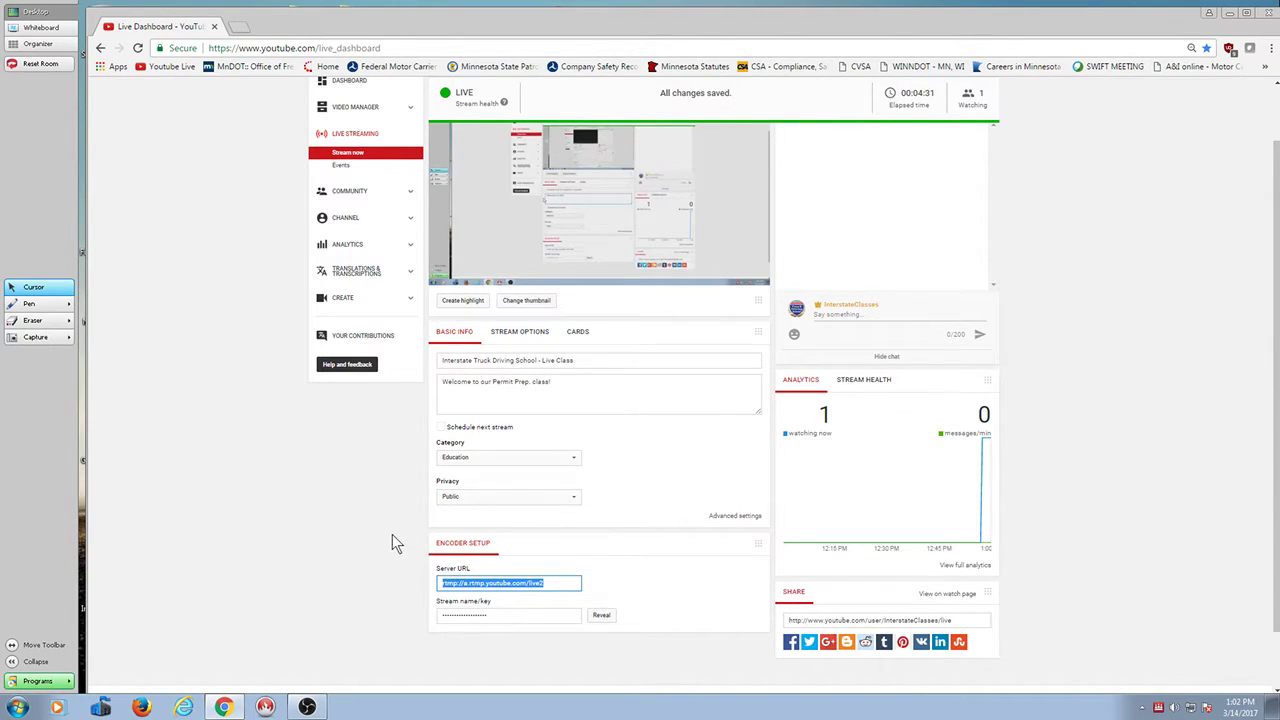
scroll(396, 539, "up", 1)
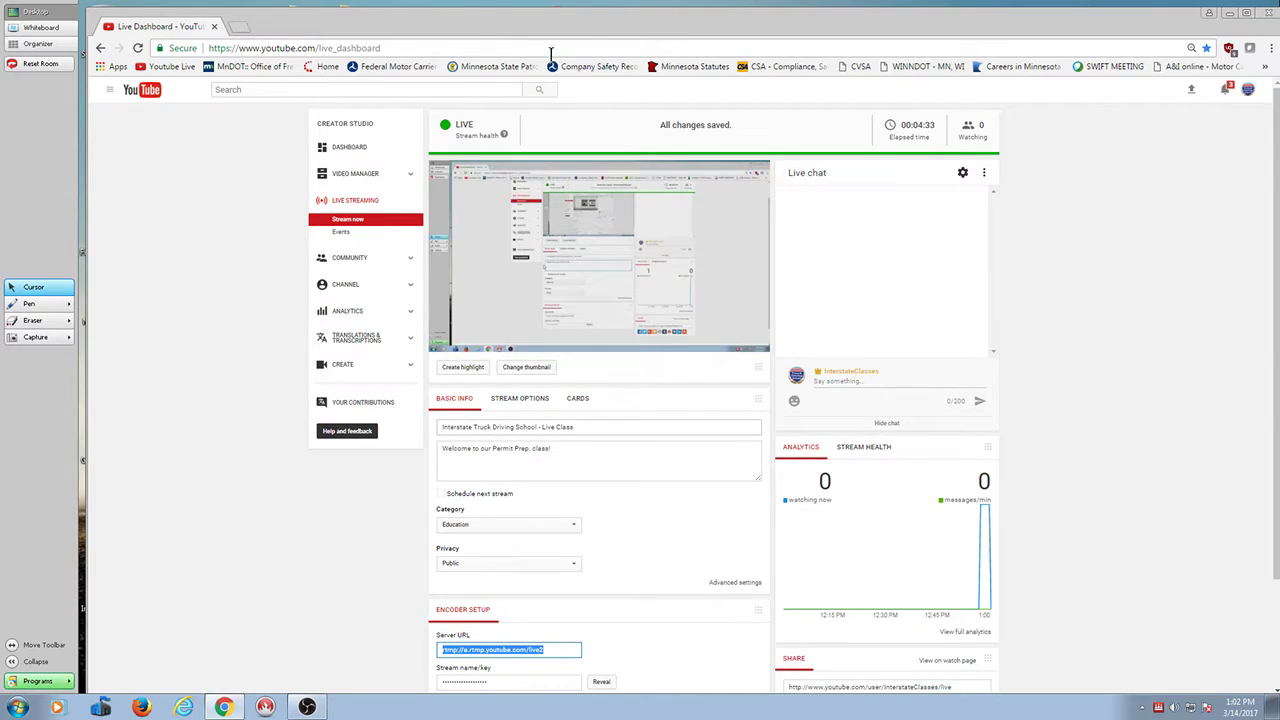
- Open Gmail in a new browser tab and start a new message addressed to the contact's company e-mail
left_click(238, 27)
type("gmail")
key("Return")
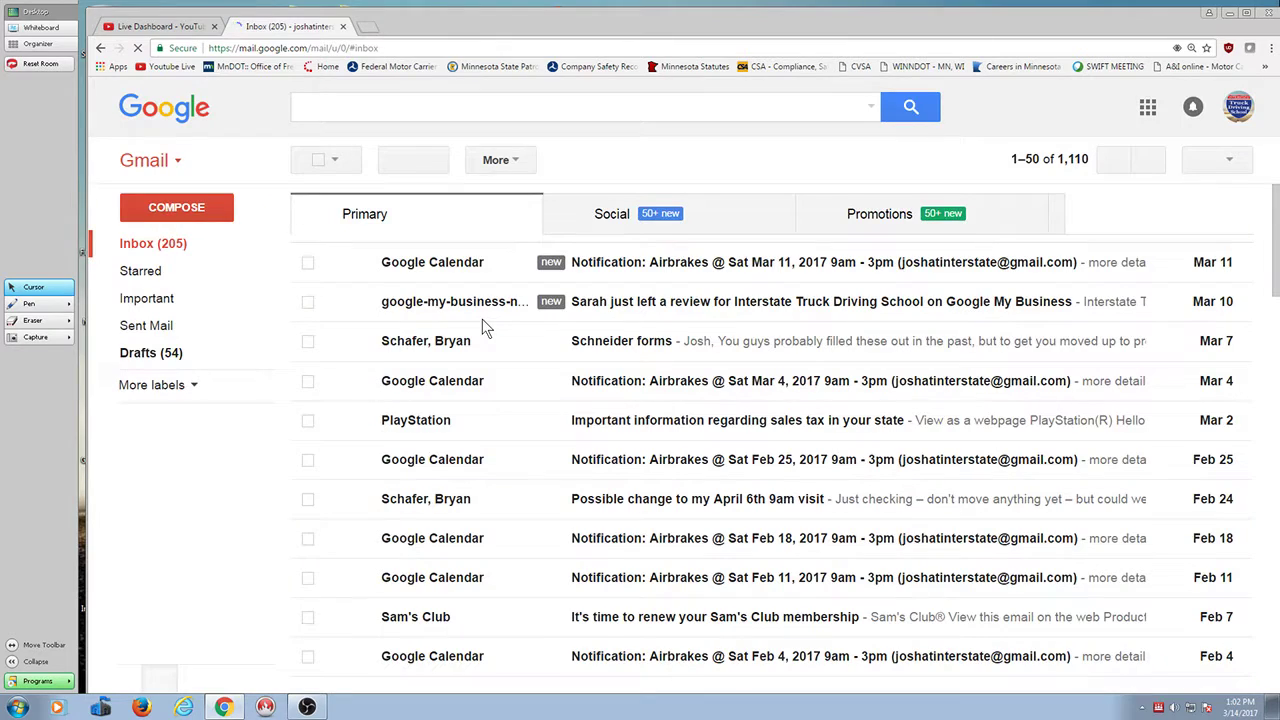
left_click(202, 205)
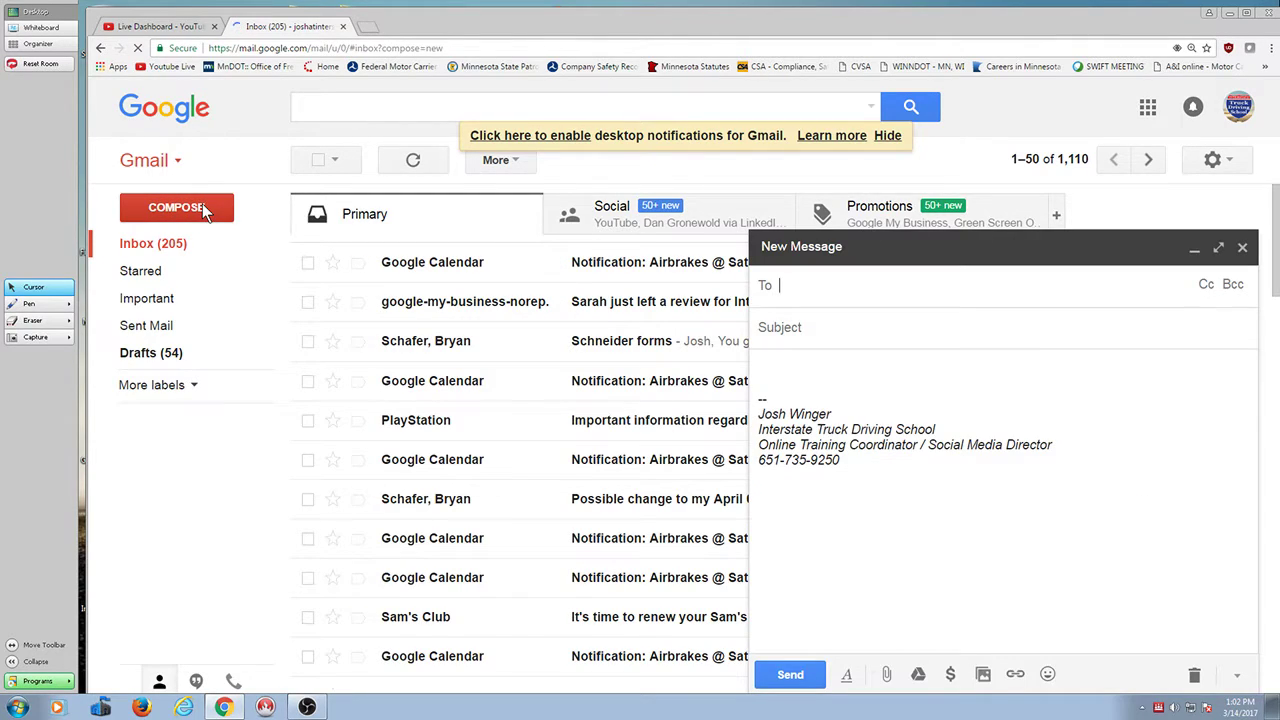
type("johs")
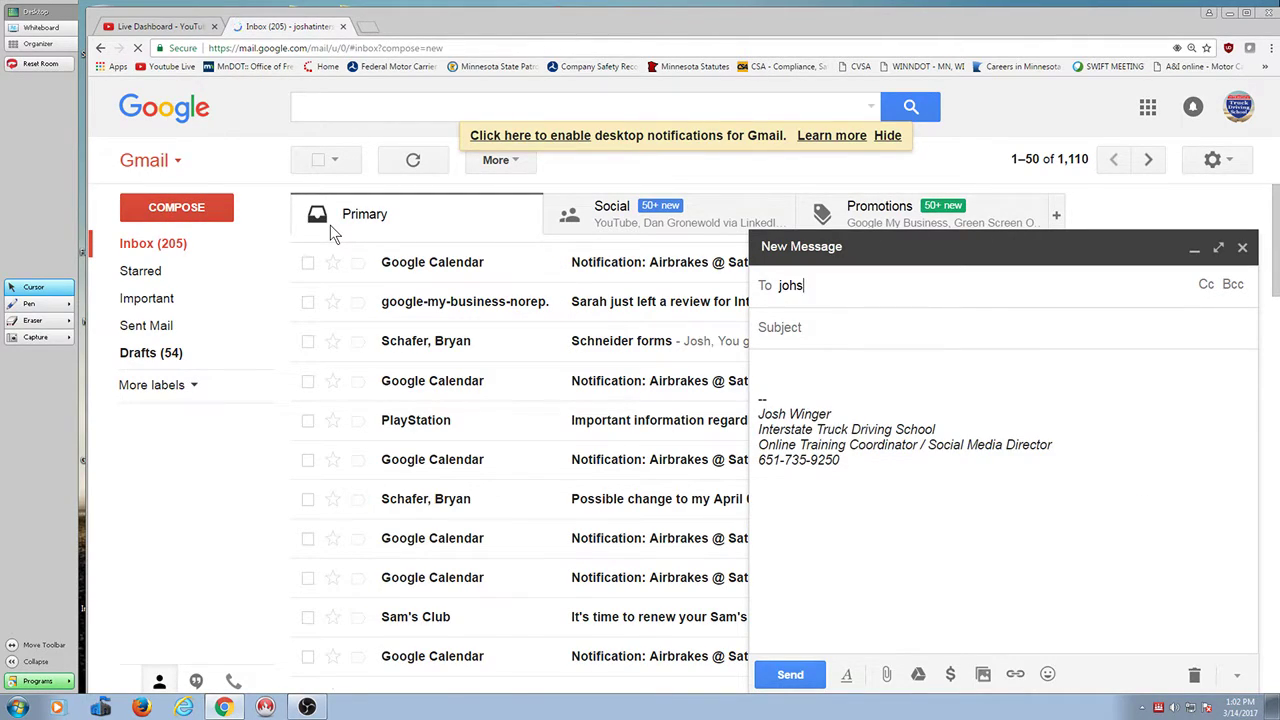
key("BackSpace")
key("BackSpace")
type("sh")
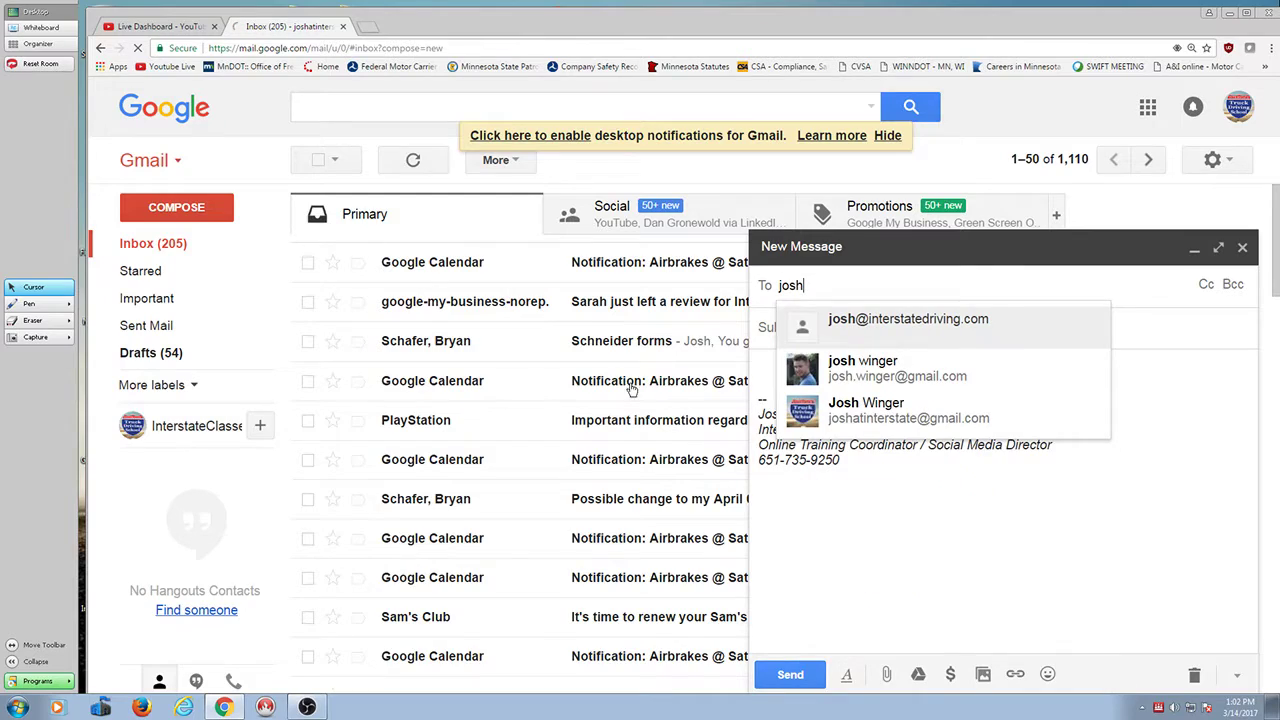
left_click(858, 319)
- Paste the copied server URL into the message body and send the e-mail without a subject
left_click(846, 364)
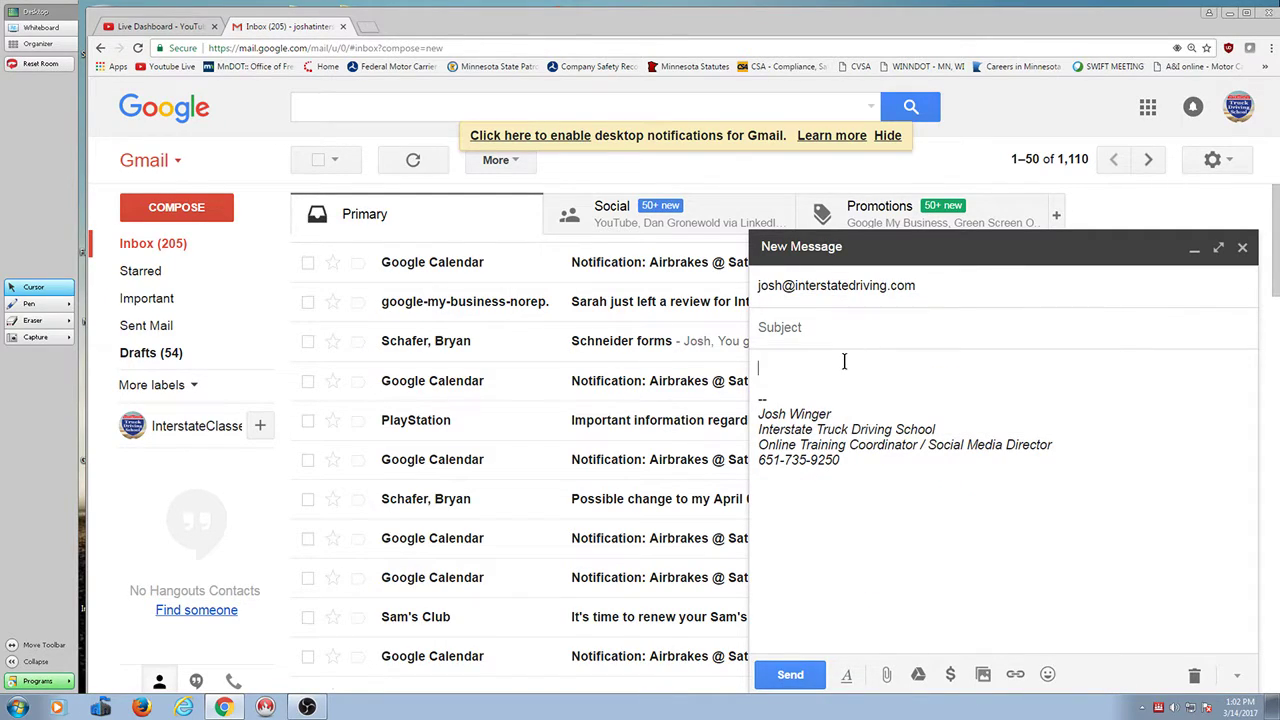
key("ctrl+v")
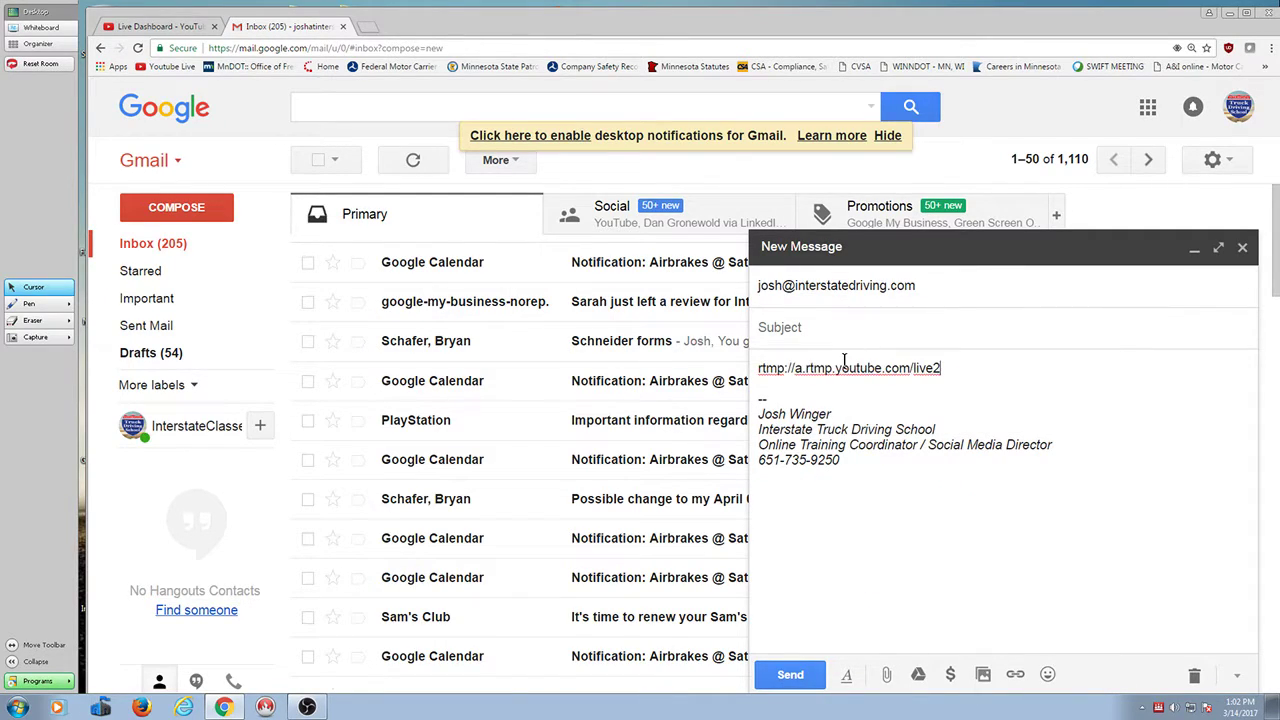
left_click(790, 675)
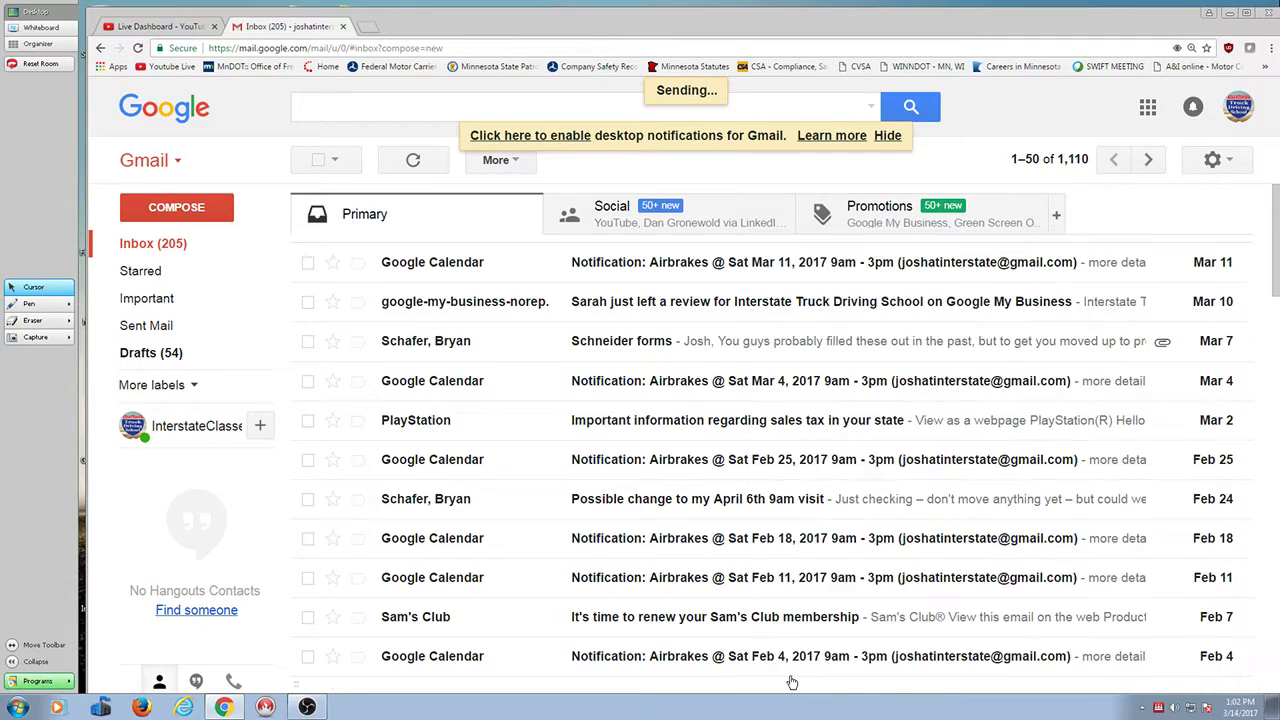
- Close the Gmail tab, then minimize both OBS Studio and the browser to clear the desktop
left_click(344, 27)
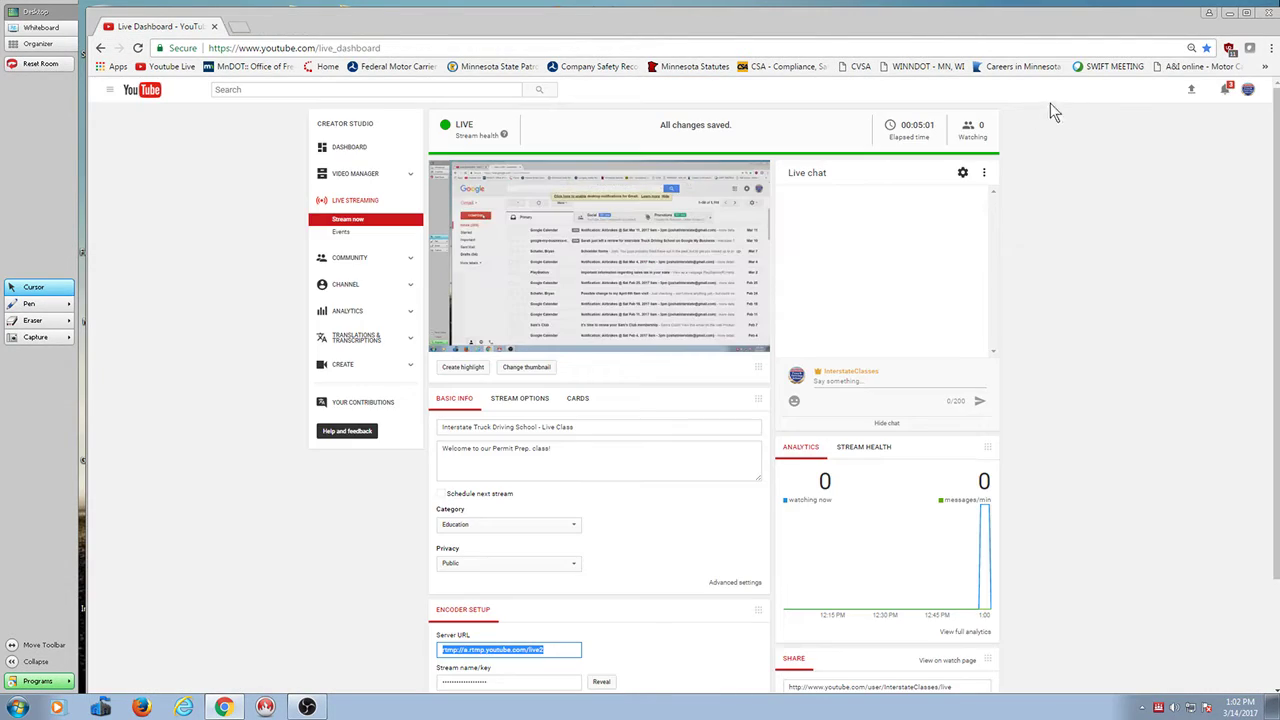
left_click(1248, 14)
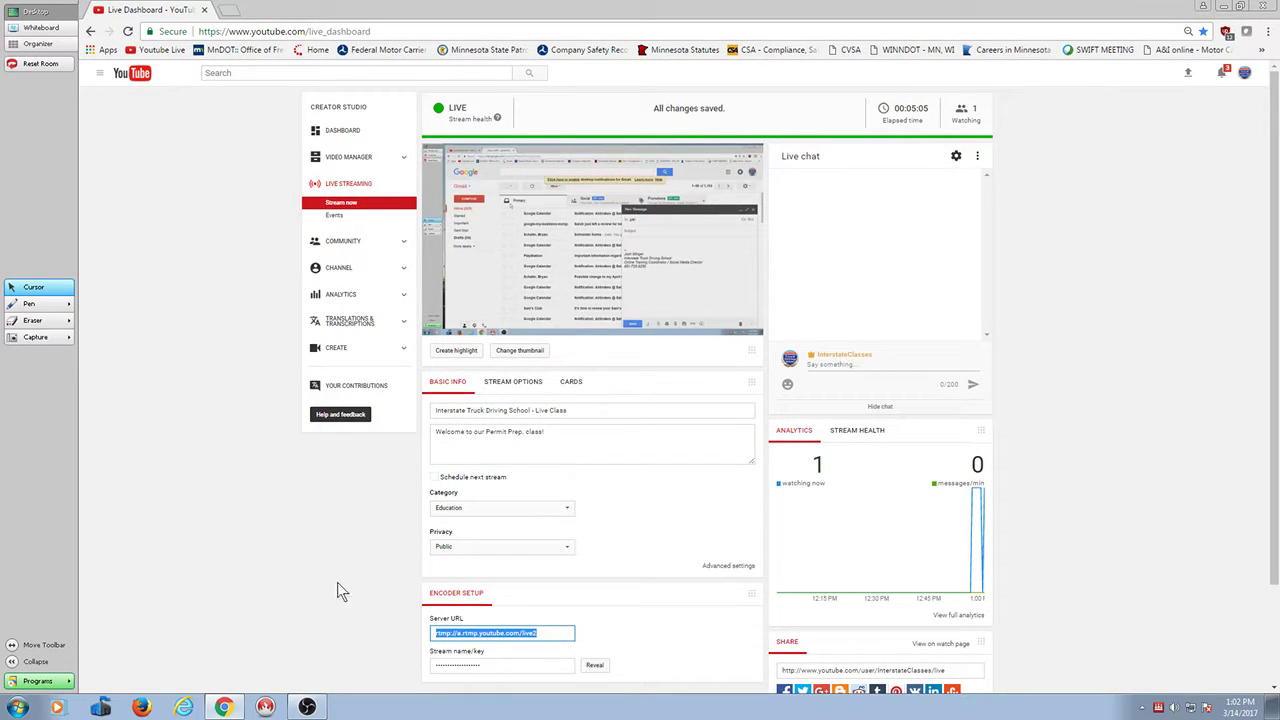
left_click(305, 708)
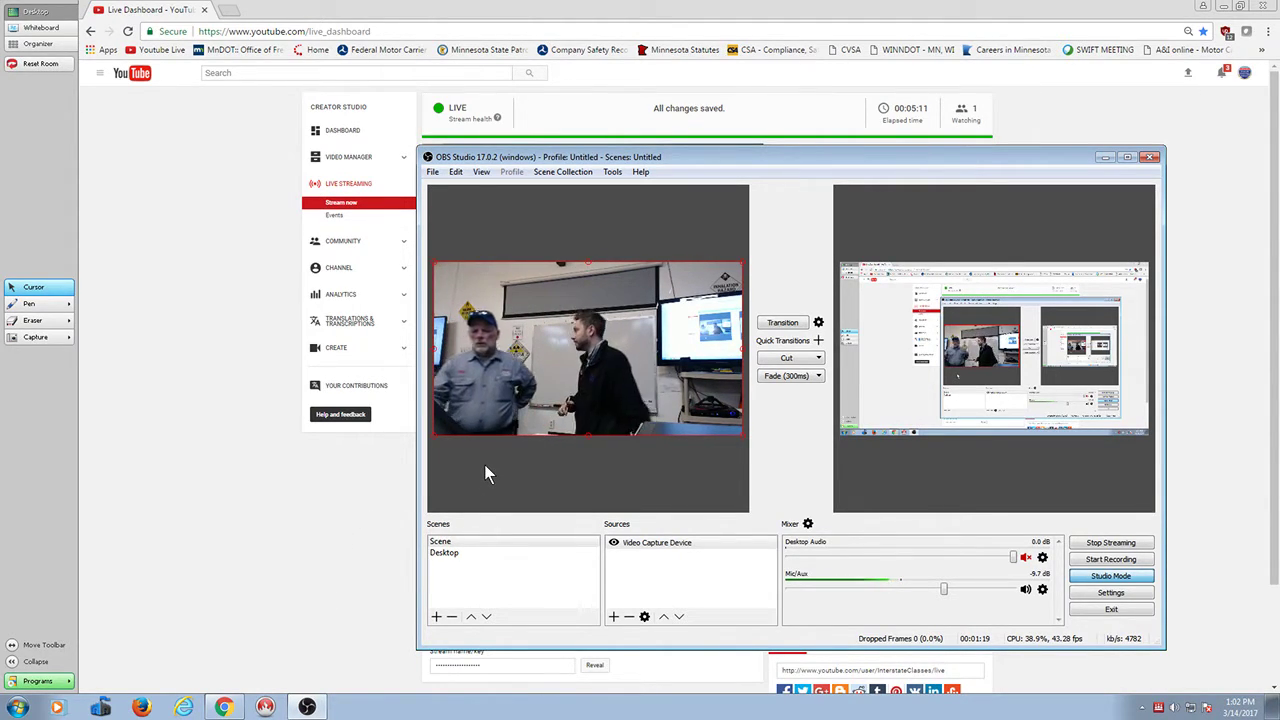
left_click(1105, 160)
left_click(1224, 7)
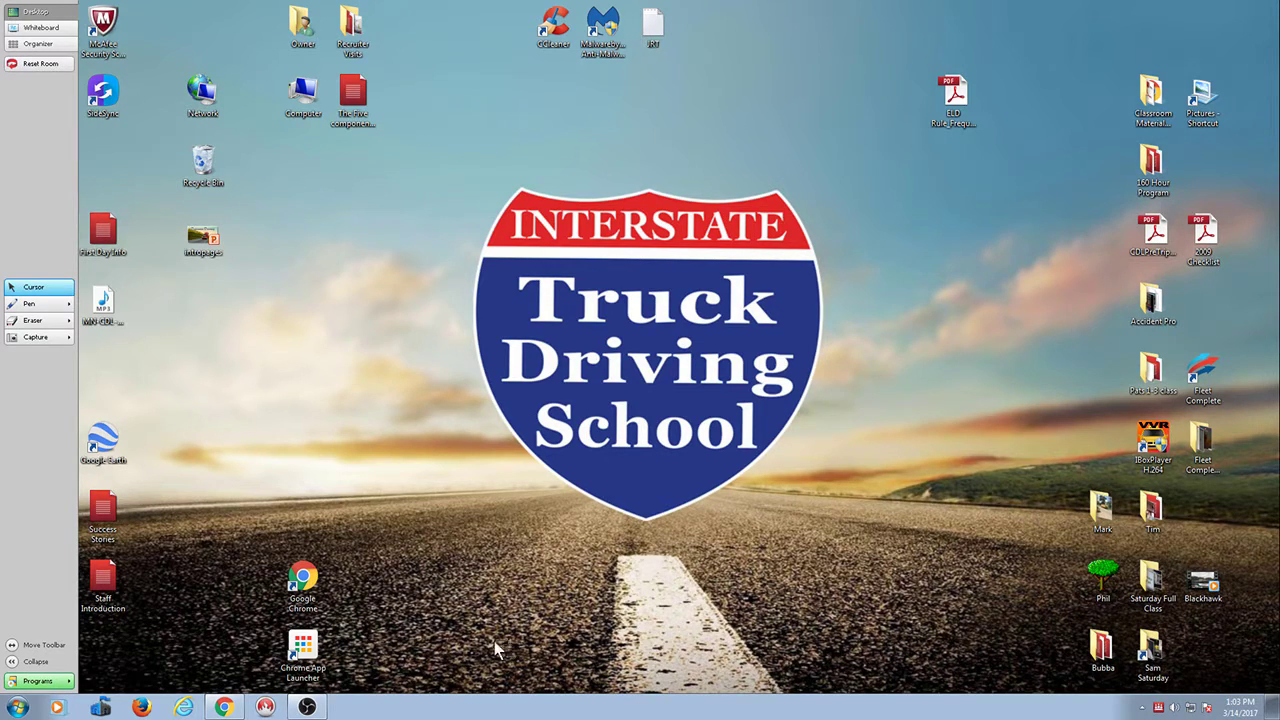
- Switch to OBS Studio, transition the Desktop scene to the live program output, and minimize the window
left_click(308, 707)
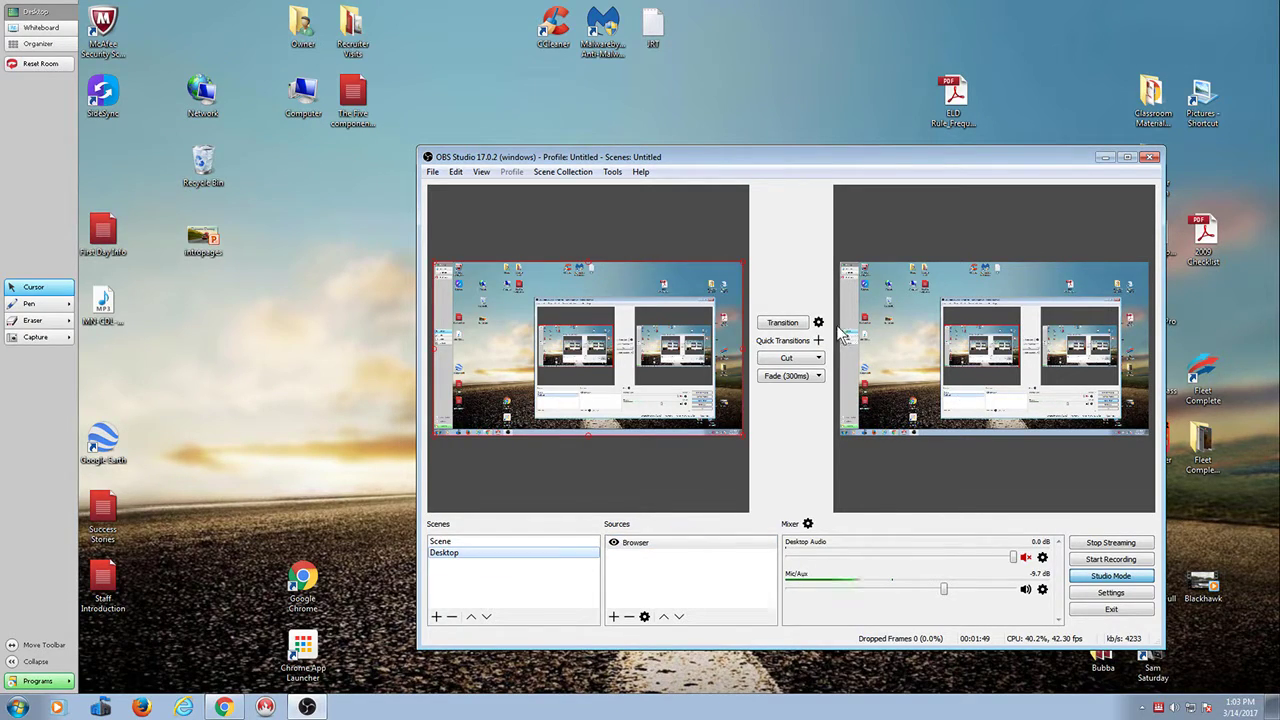
left_click(783, 322)
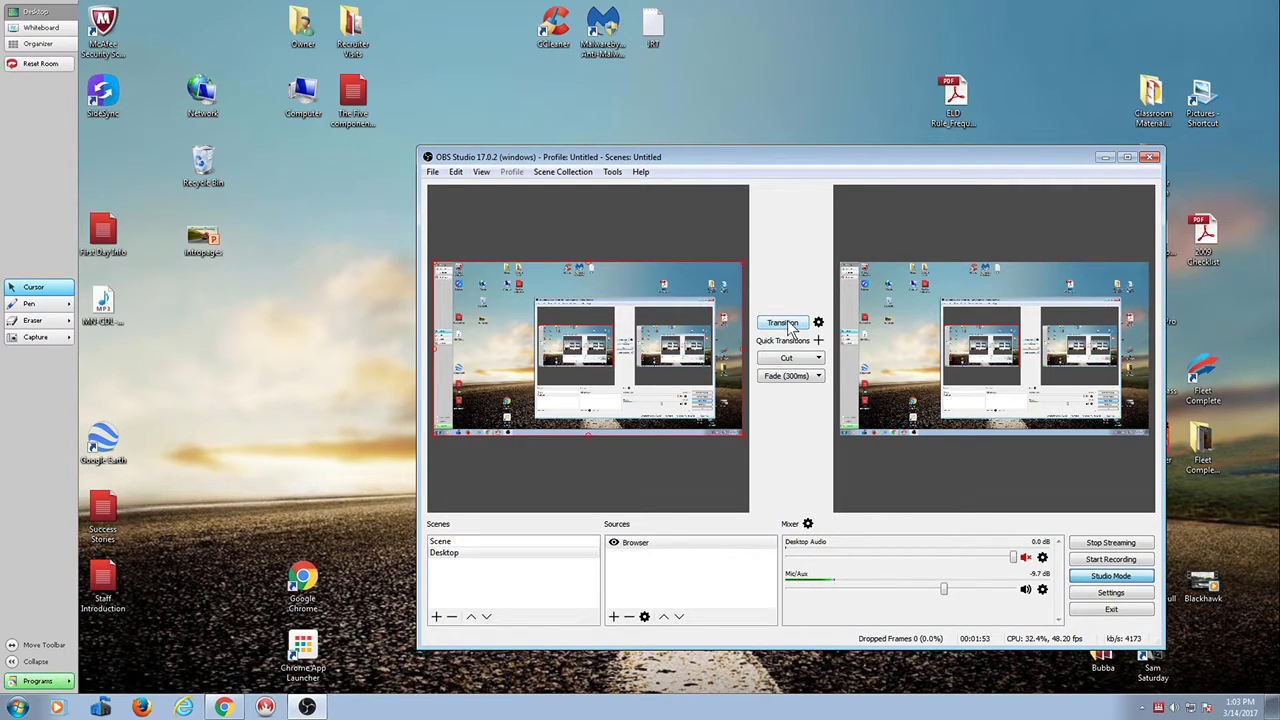
left_click(1104, 157)
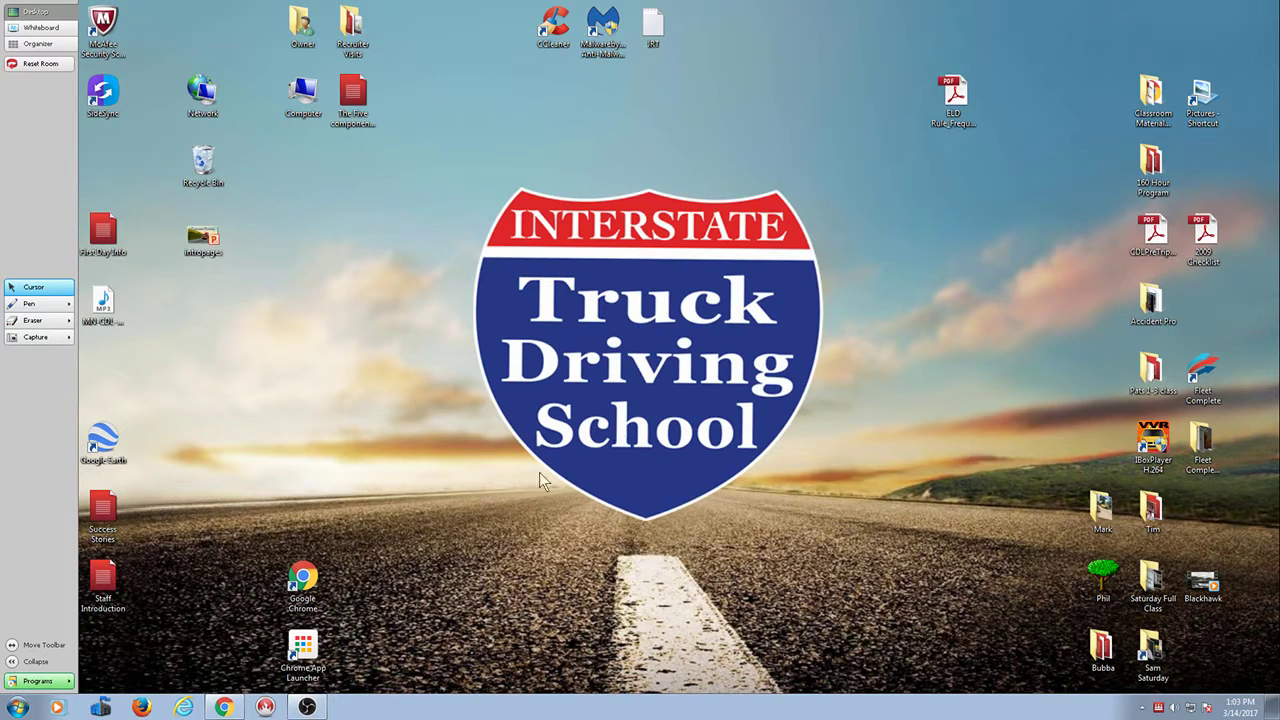
- Open the CDL Permit Check List document from the Permit Test Prep folder inside the desktop's classroom materials folder
double_click(1156, 92)
left_click(272, 219)
double_click(272, 219)
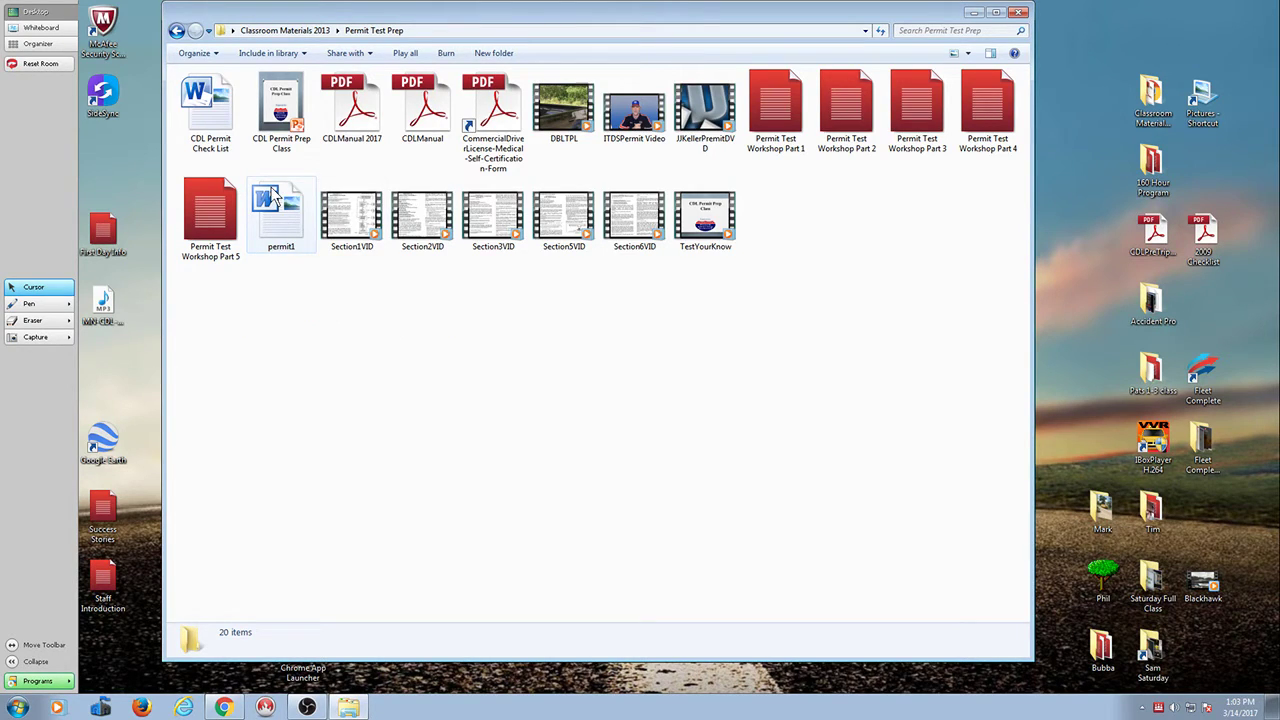
double_click(222, 116)
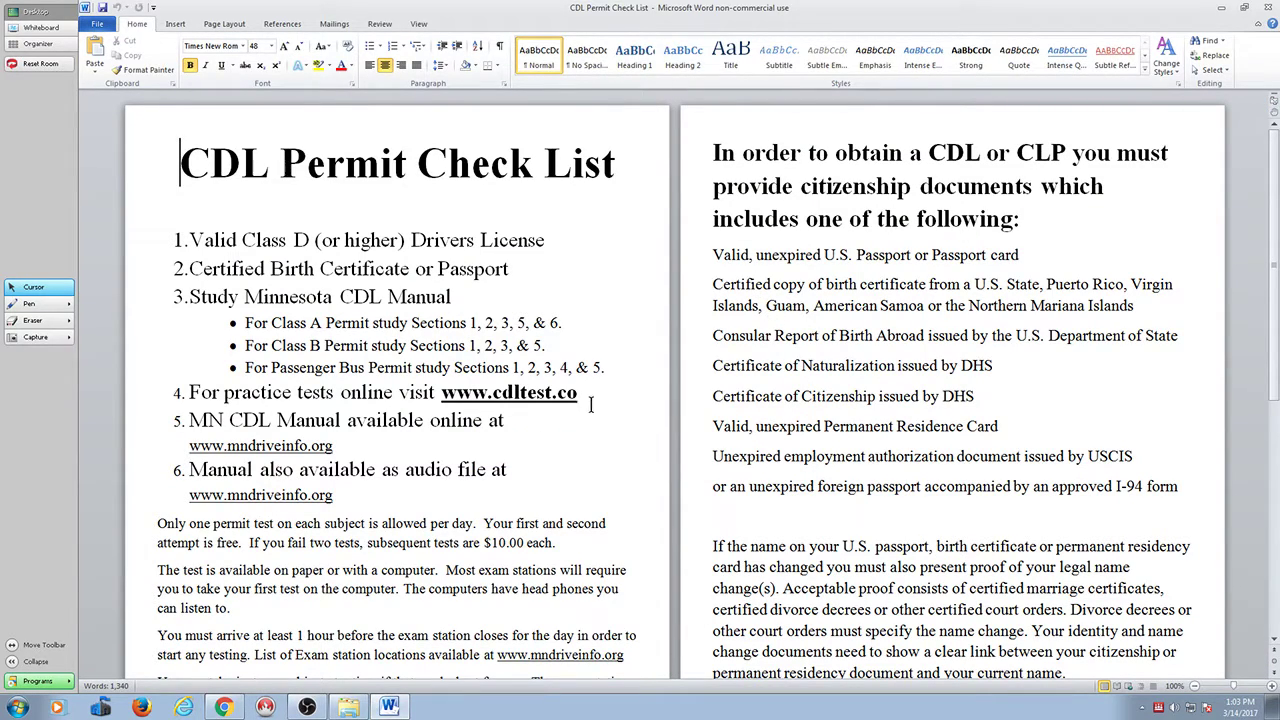
- Enlarge the check list document's display to 228% so its title fits across the window
left_click(1254, 686)
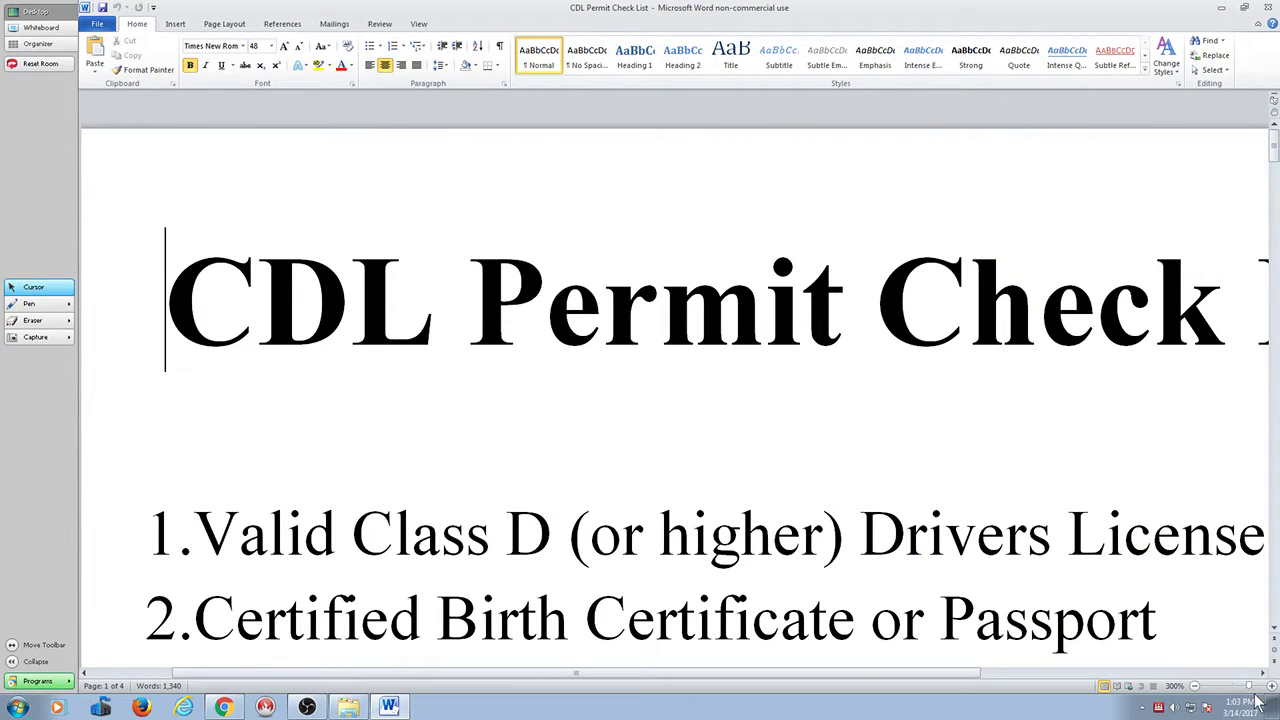
left_click(1246, 687)
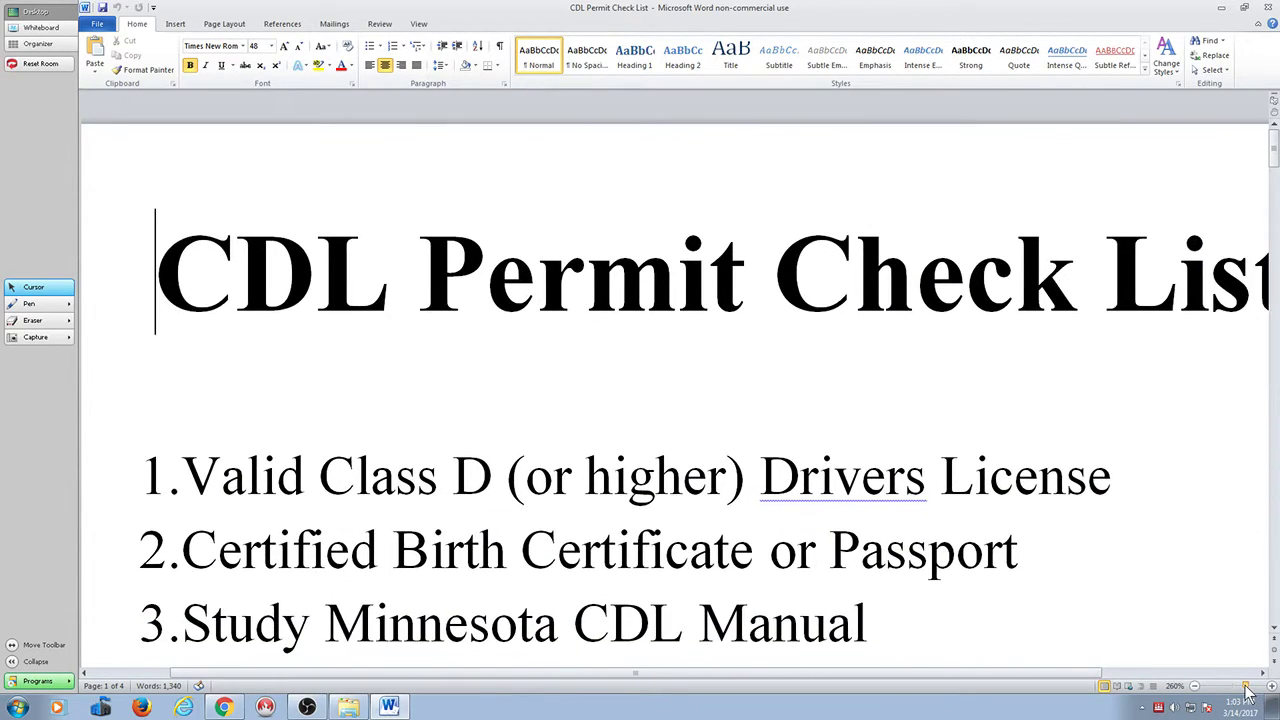
left_click_drag(1247, 691, 1245, 691)
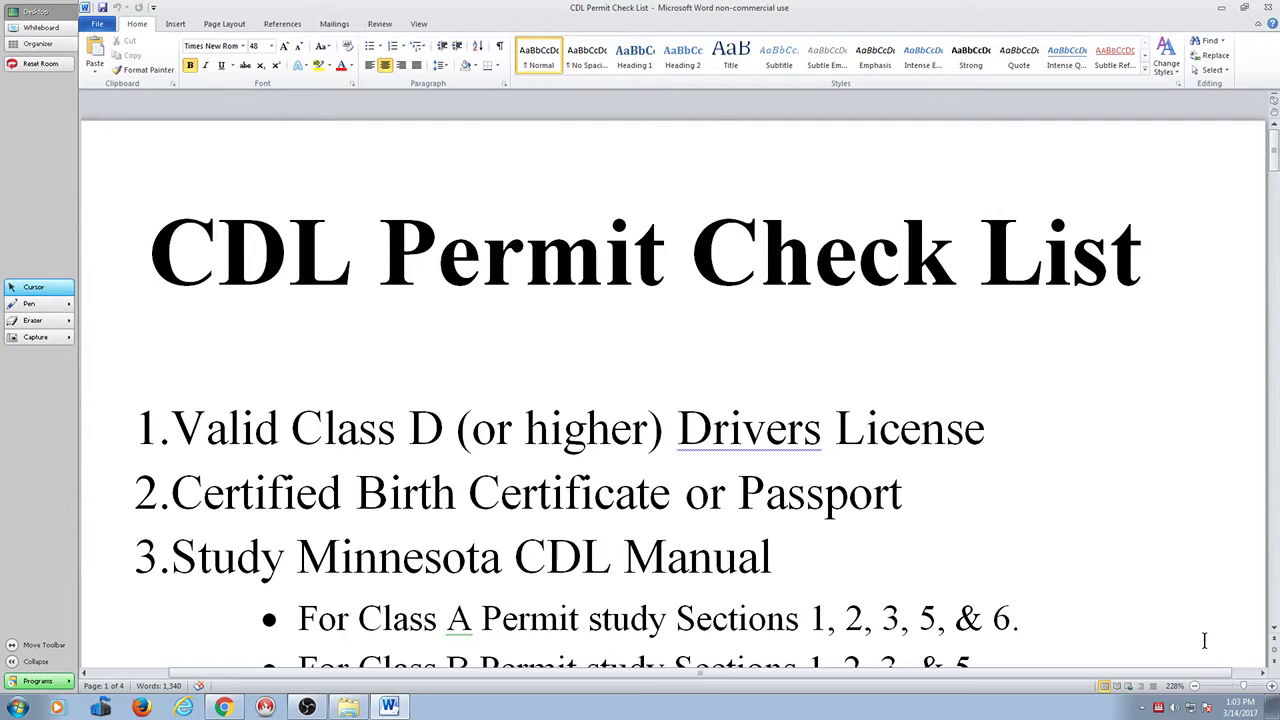